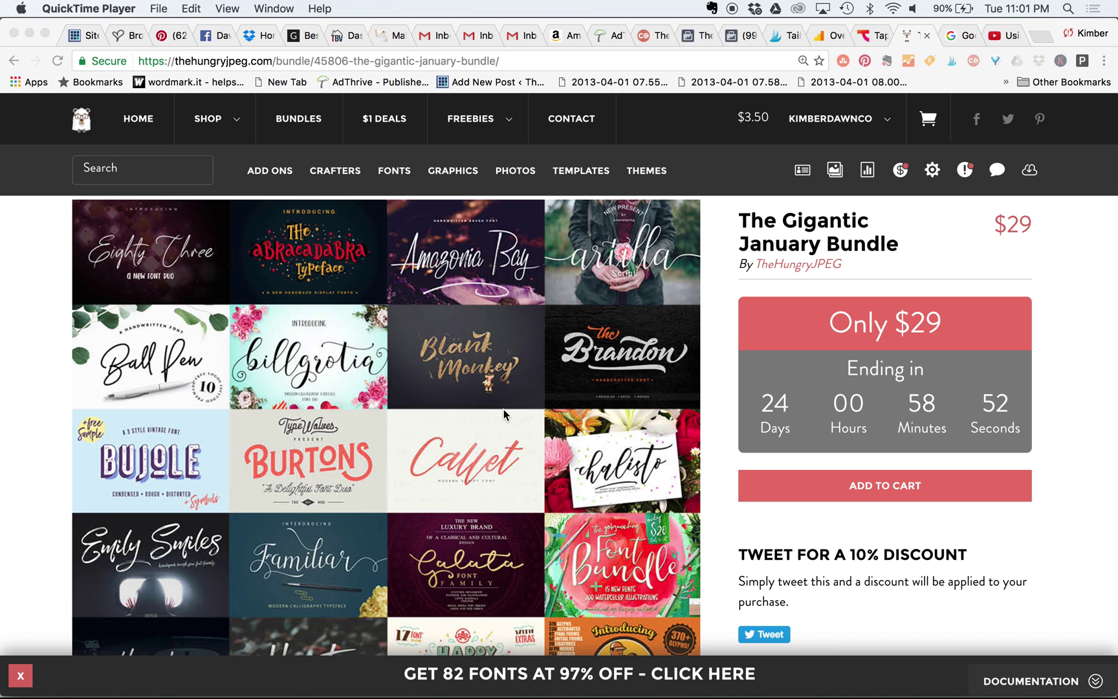
Examine the font and graphics previews included in The Gigantic January Bundle on the page
scroll(505, 414, down, 1)
scroll(503, 410, up, 1)
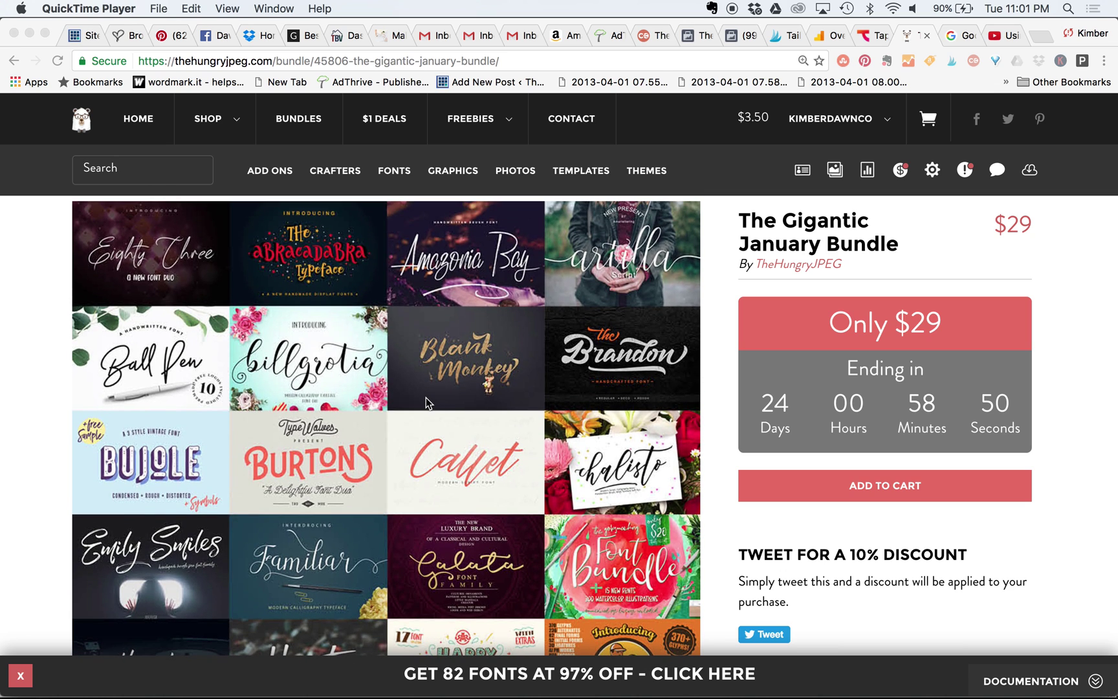
scroll(504, 414, down, 1)
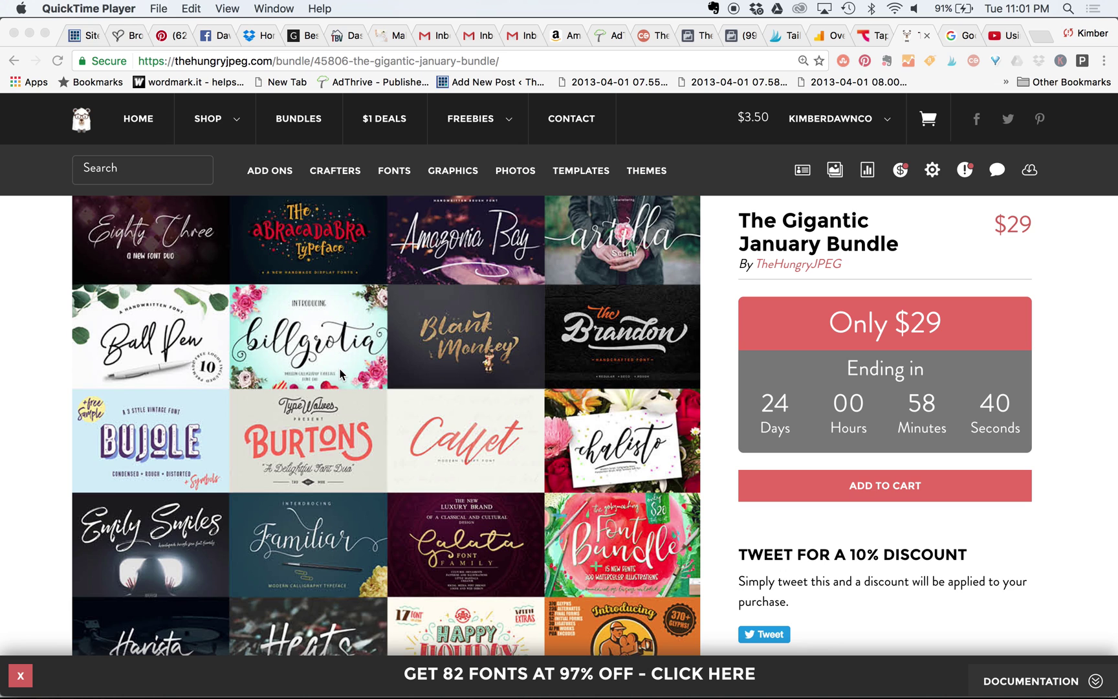
scroll(341, 373, down, 2)
scroll(341, 374, down, 4)
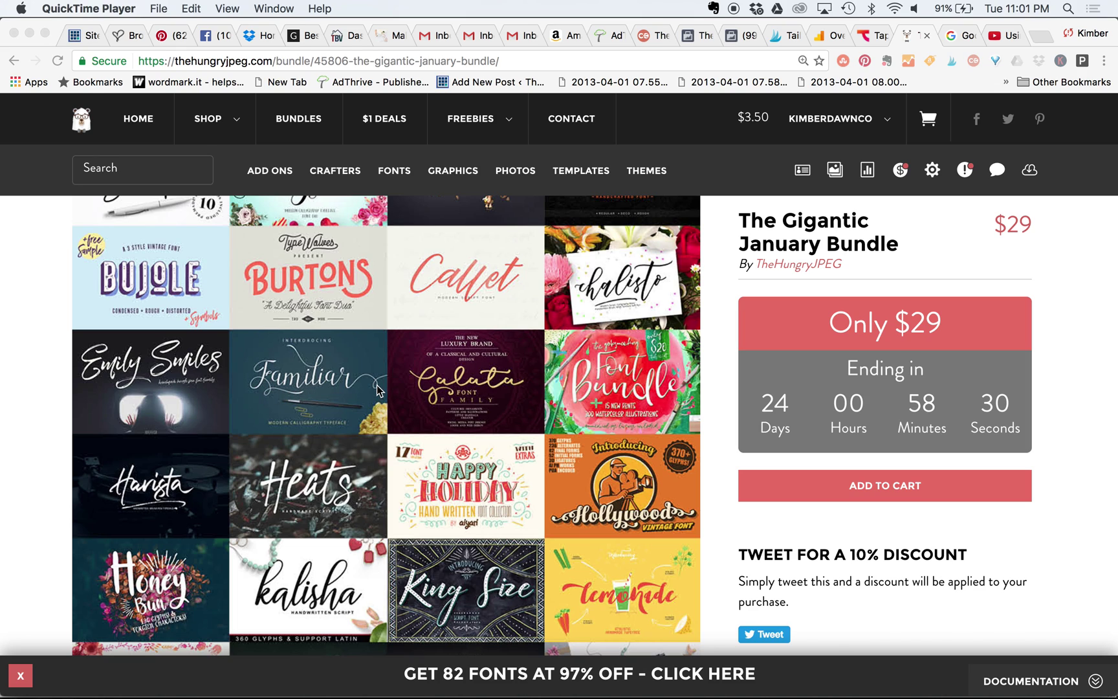
scroll(378, 389, down, 3)
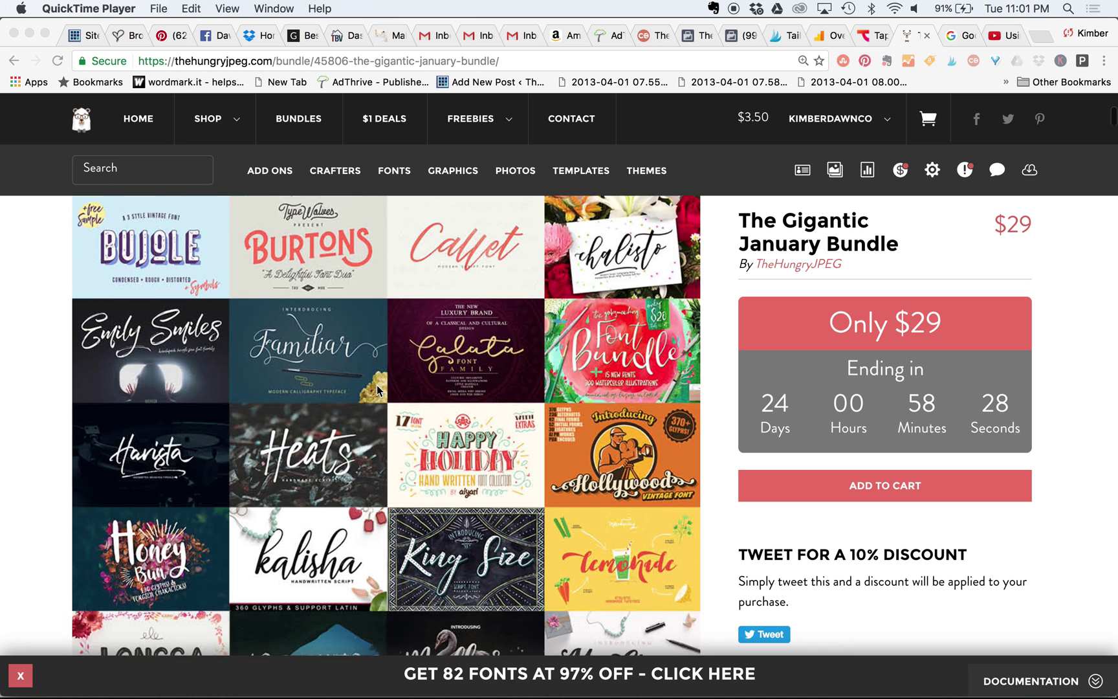
scroll(378, 389, down, 2)
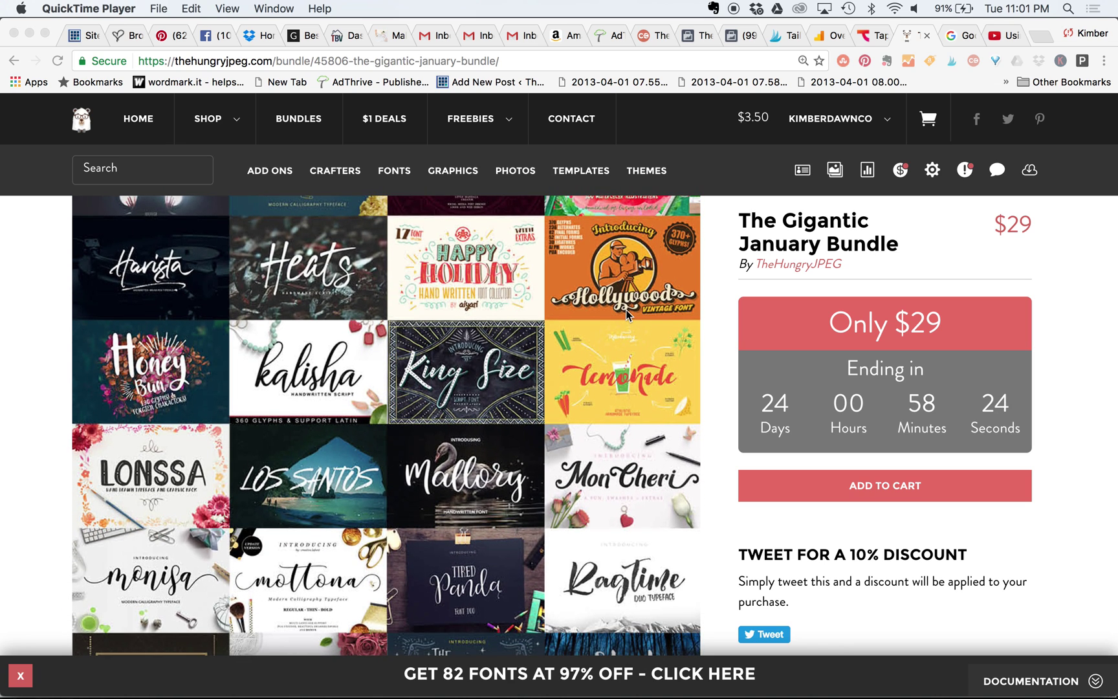
scroll(462, 462, down, 1)
scroll(462, 462, down, 1)
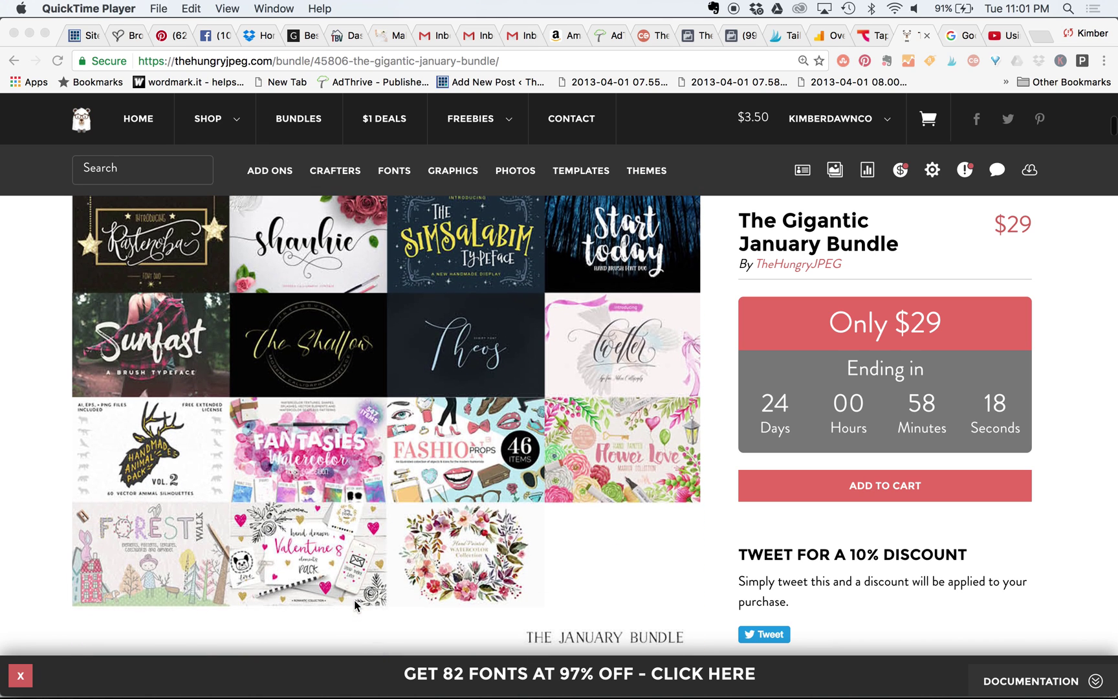
scroll(355, 605, up, 10)
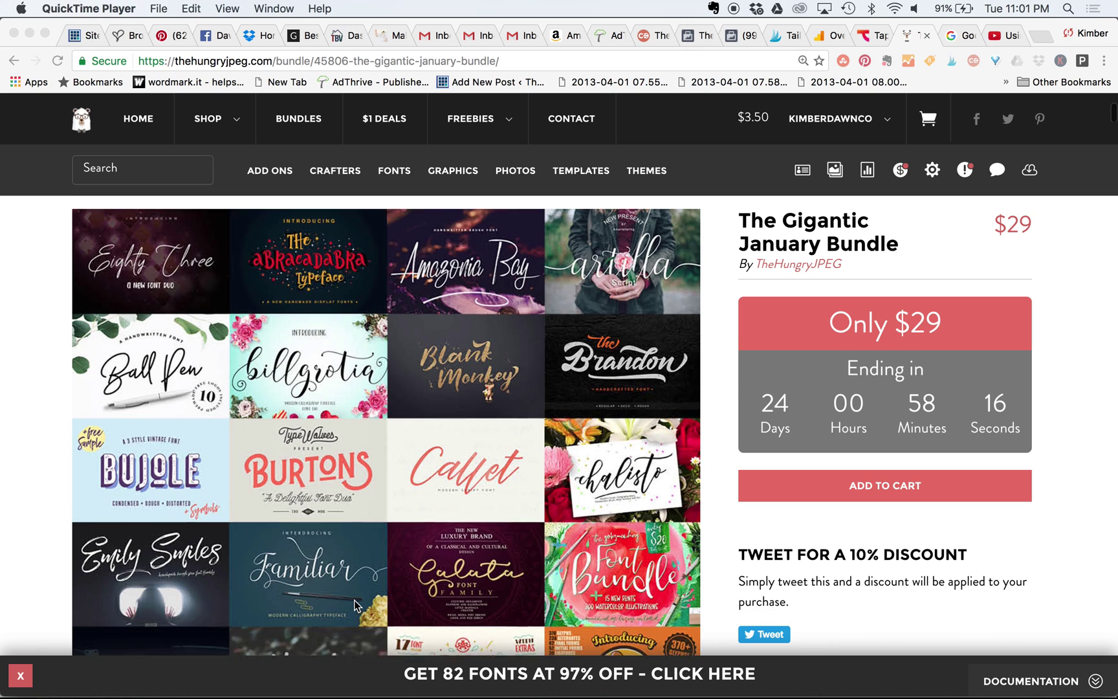
scroll(354, 605, down, 1)
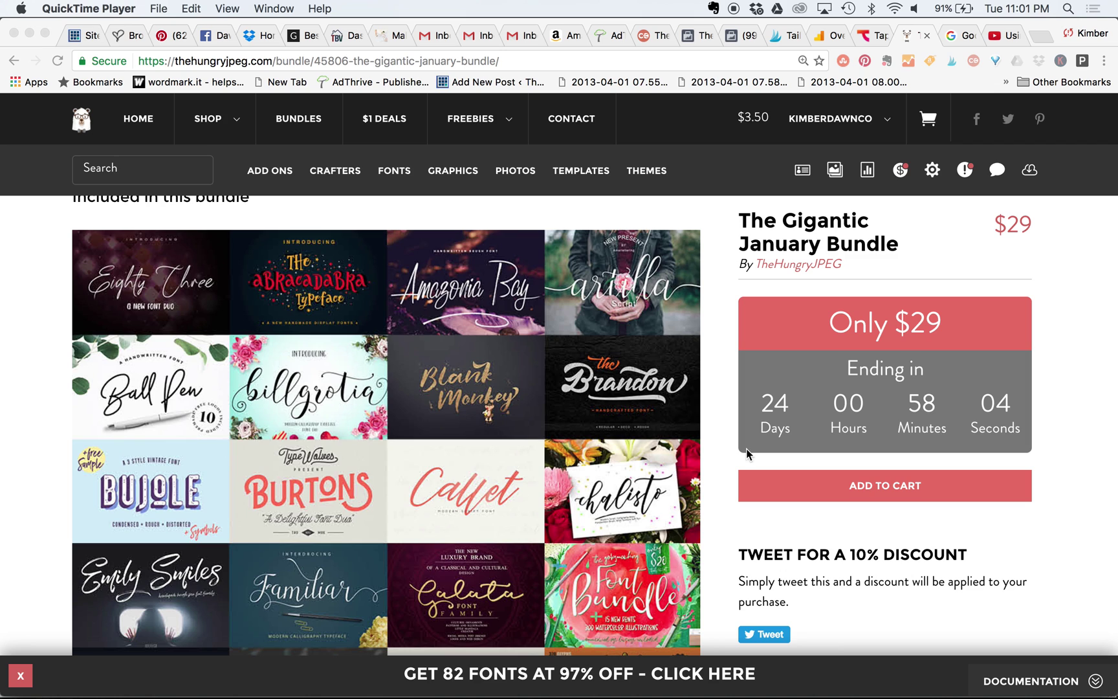
scroll(633, 426, down, 5)
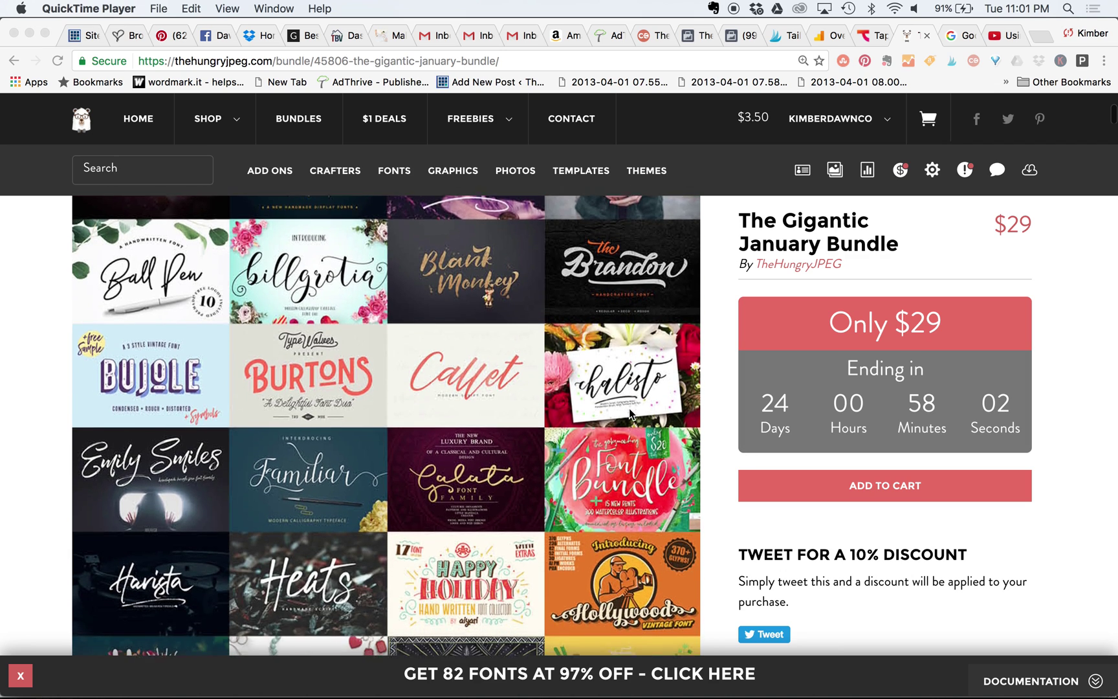
scroll(630, 414, down, 6)
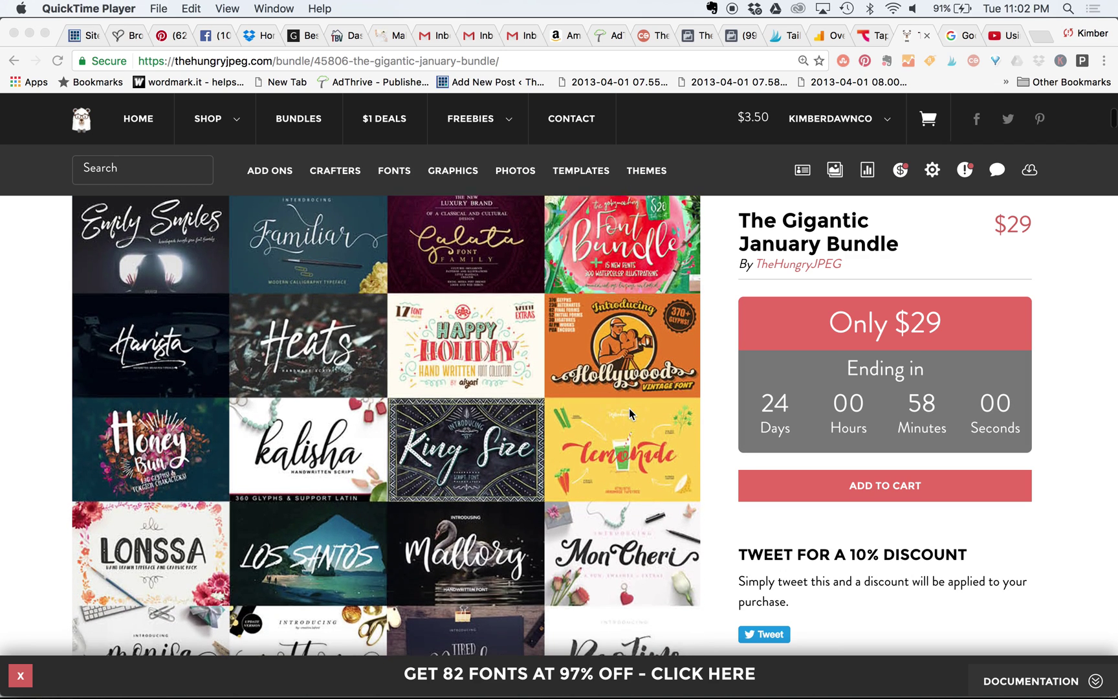
scroll(629, 412, down, 13)
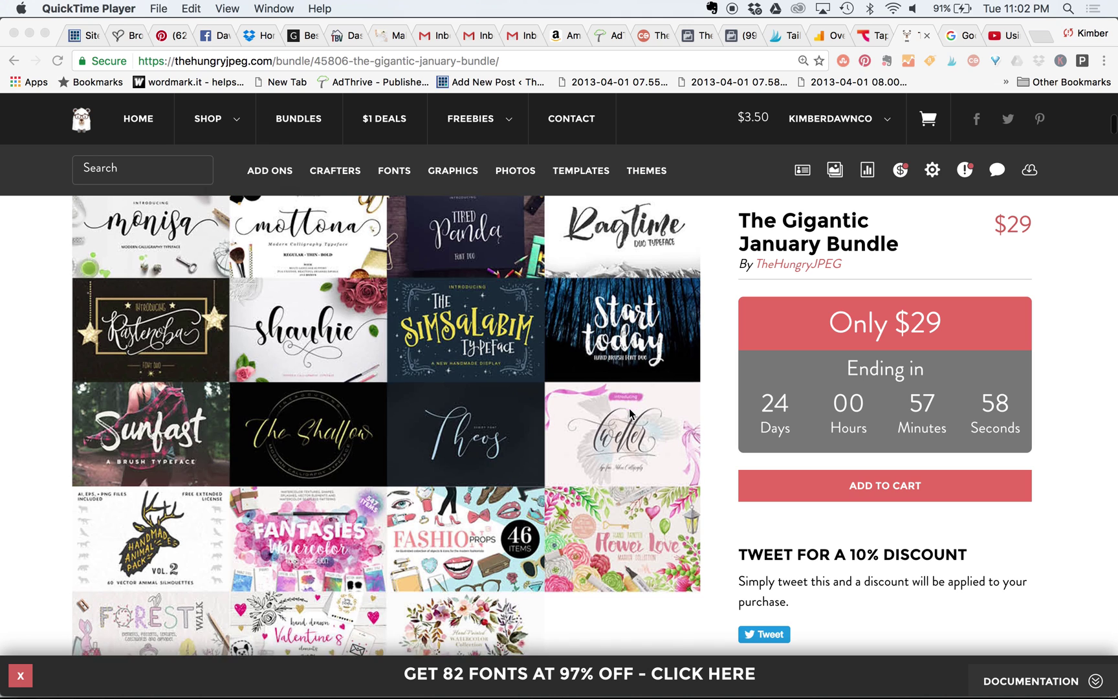
scroll(629, 407, up, 17)
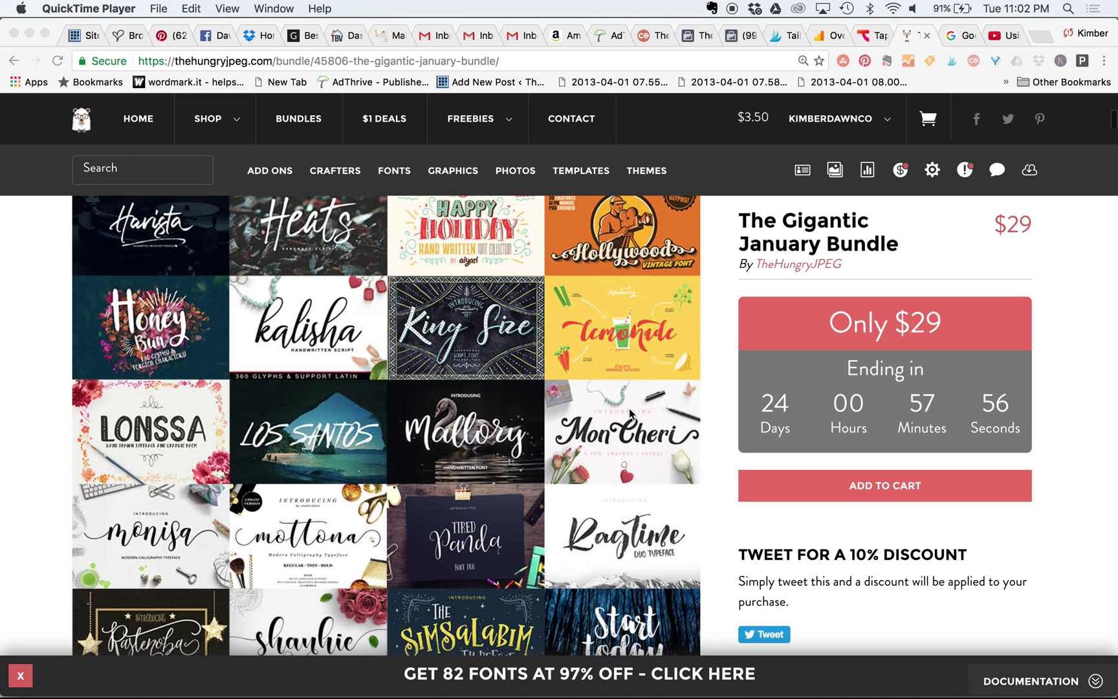
scroll(629, 407, up, 1)
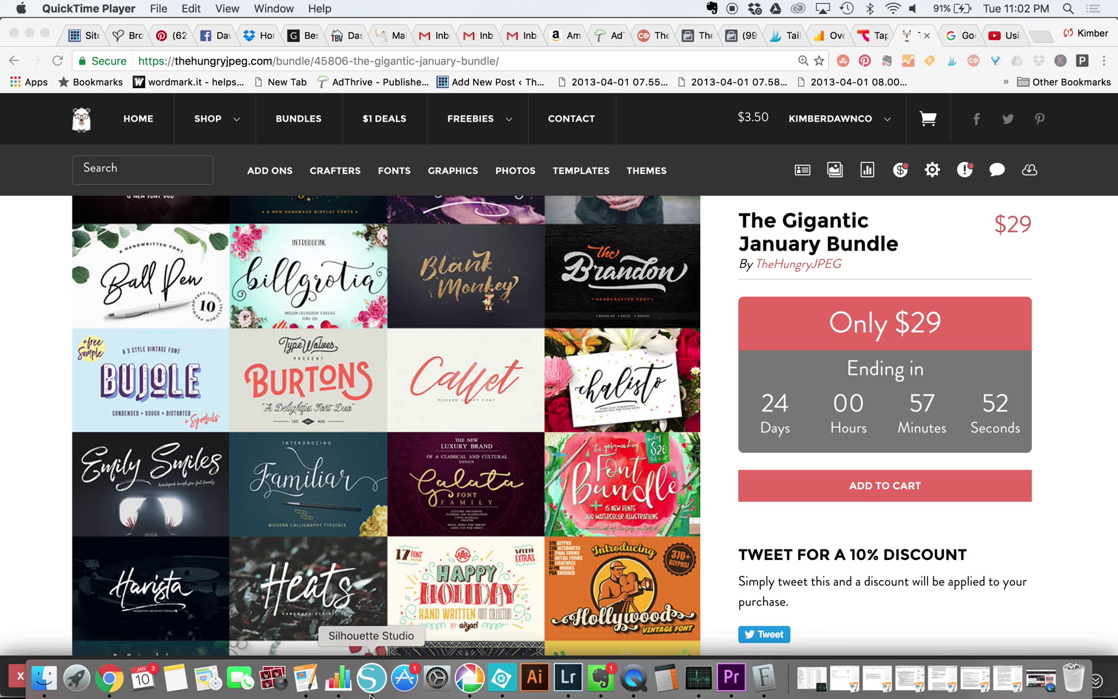
Switch to Silhouette Studio and compare the plain lettering in Untitled-2 with the swash glyph version in Untitled-1
click(370, 685)
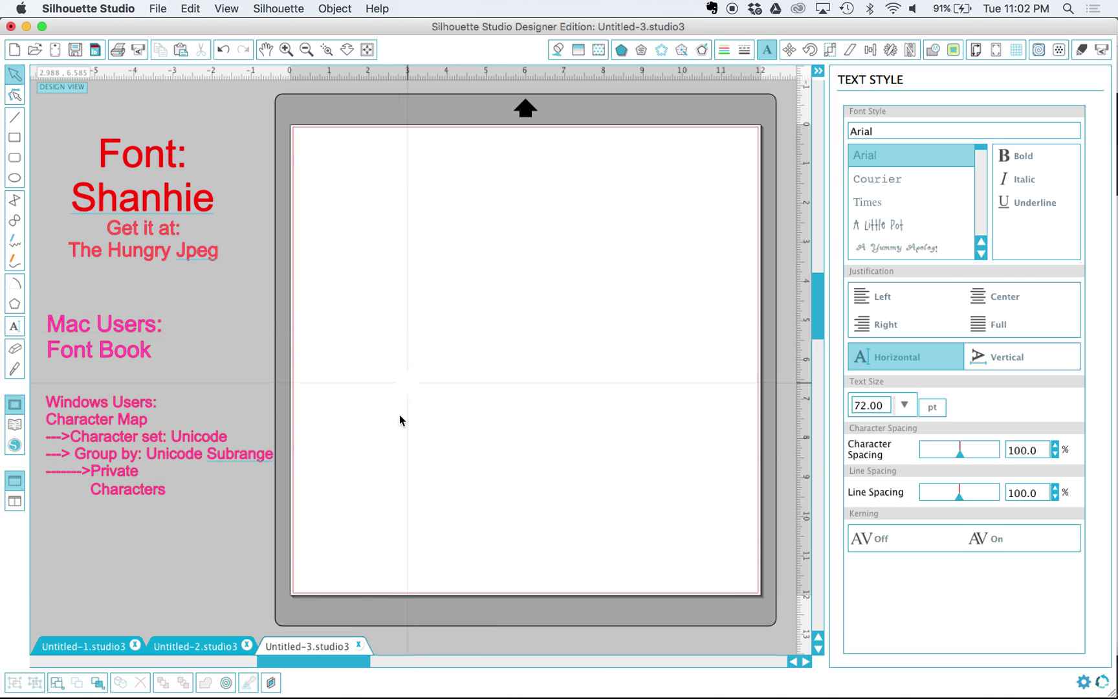
click(209, 647)
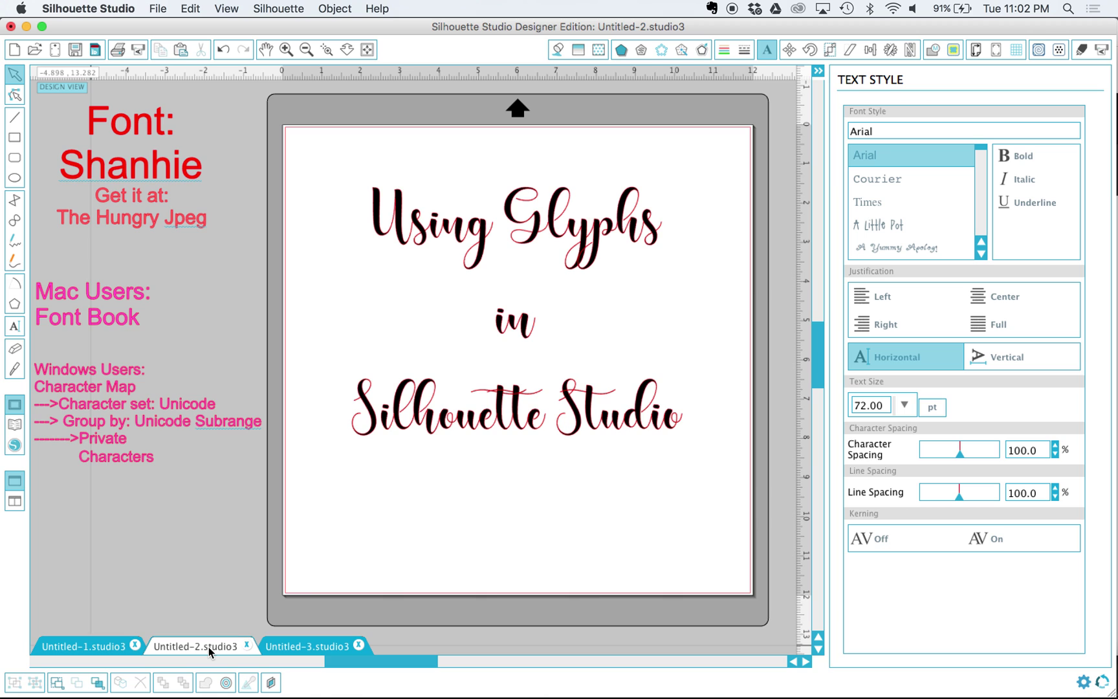
click(102, 646)
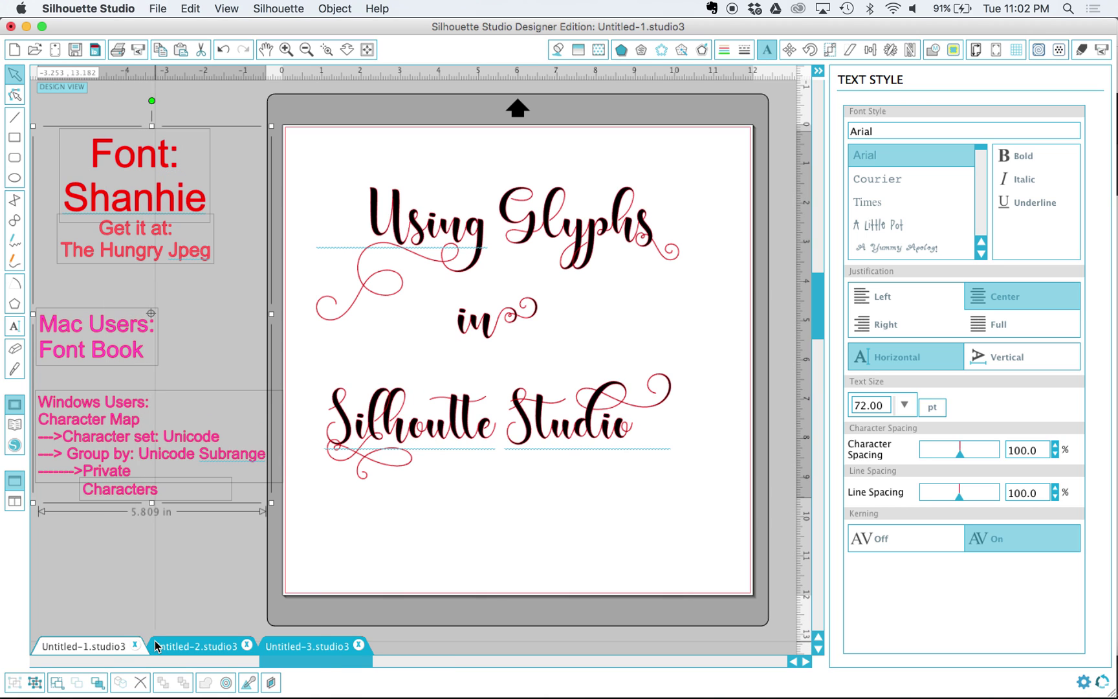
click(183, 649)
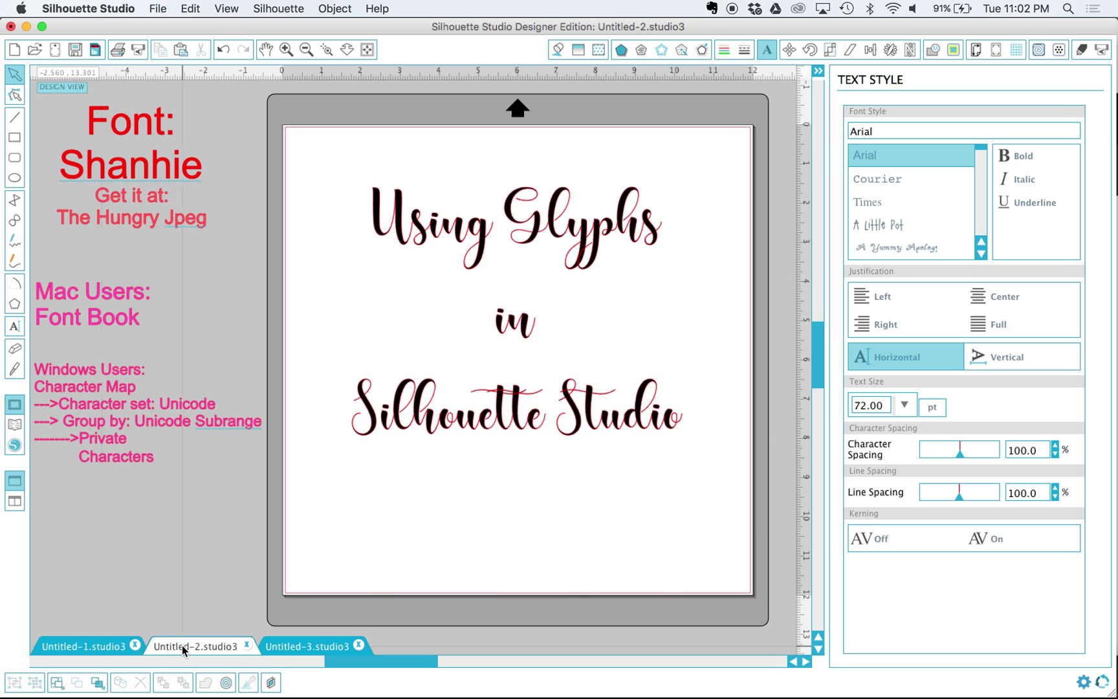
click(120, 649)
click(187, 647)
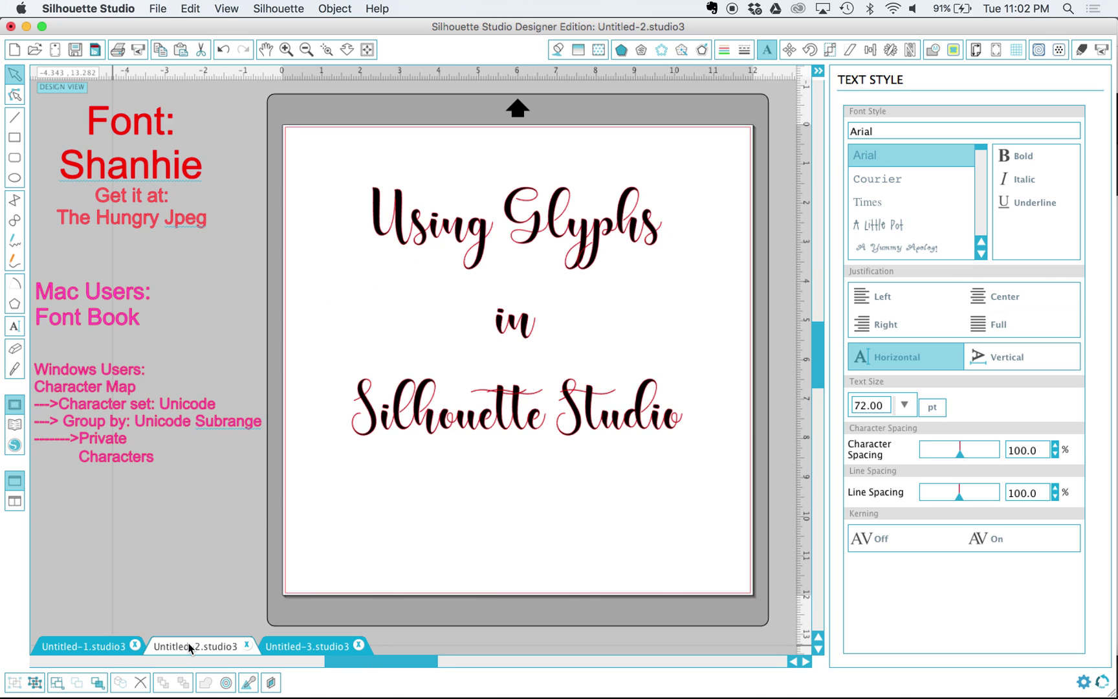
In the Untitled-3 document, add the three-line text "Using Glyphs", "in", "Silhouette Studio" on the page
click(291, 642)
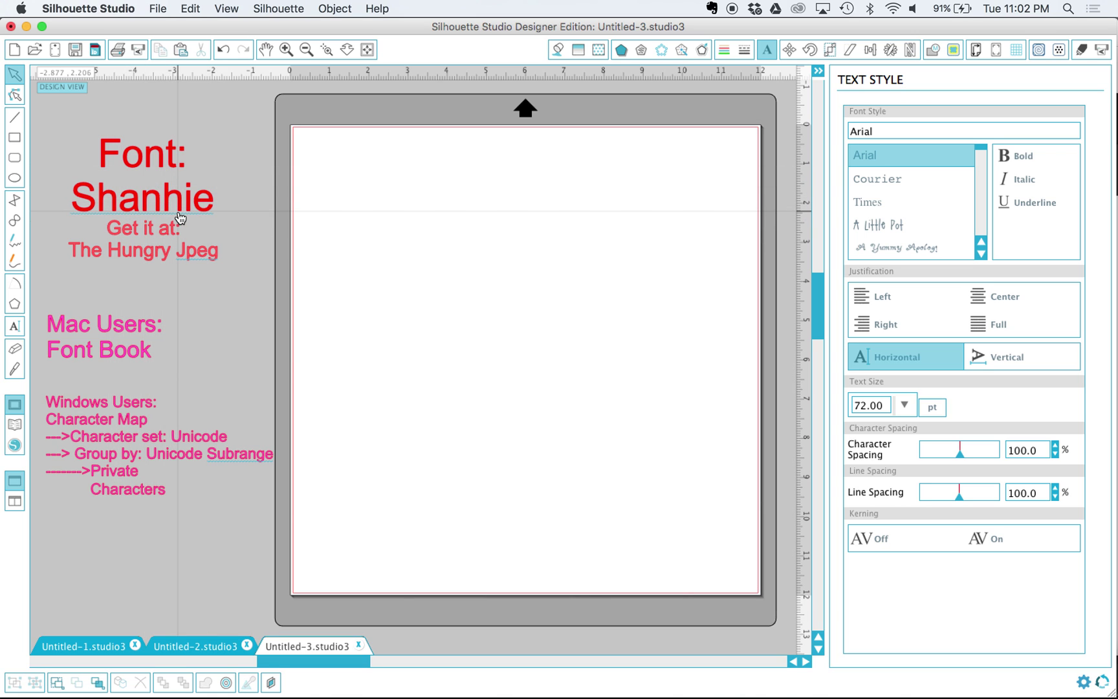
click(15, 328)
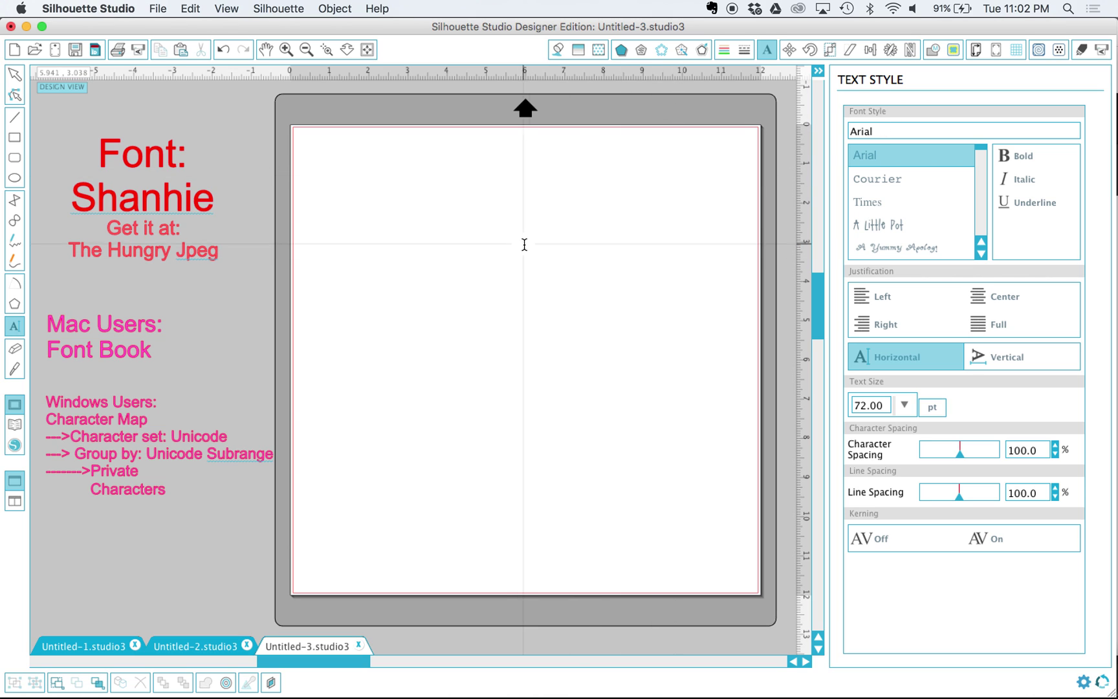
click(402, 235)
text(Using)
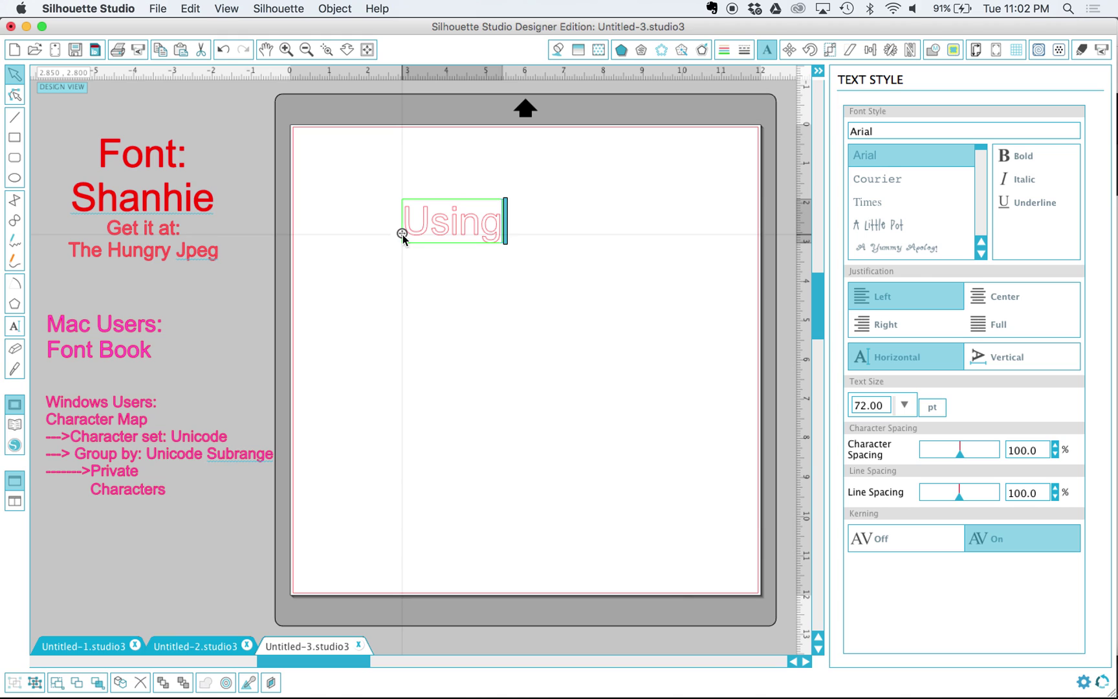
text( Glyphs)
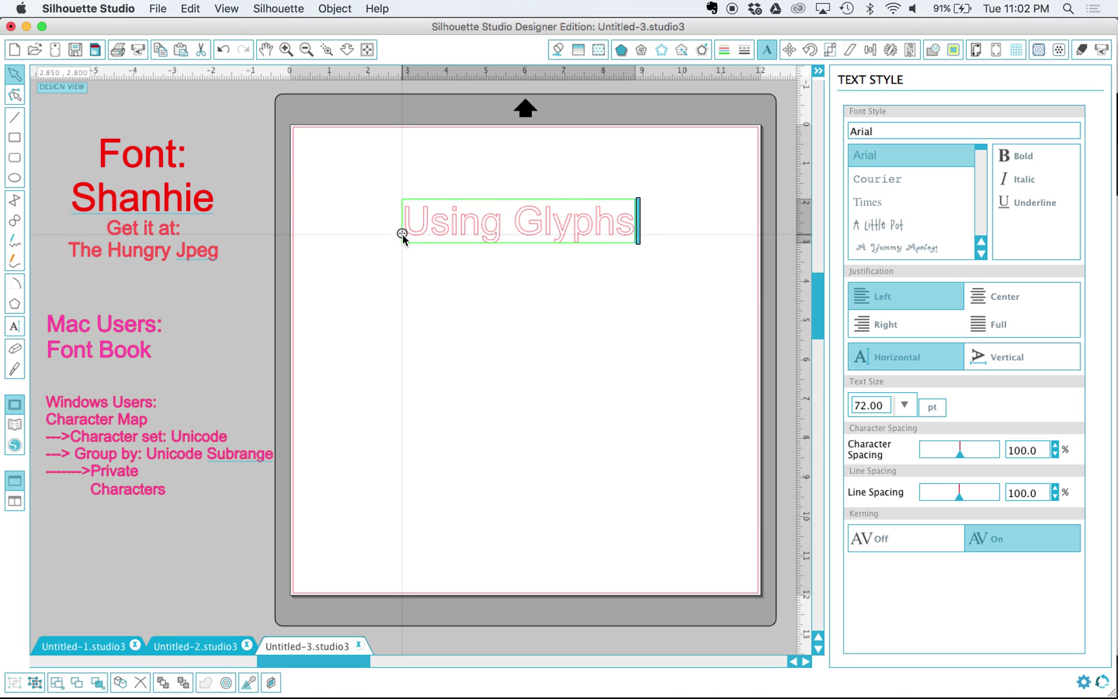
key(Return)
text(in)
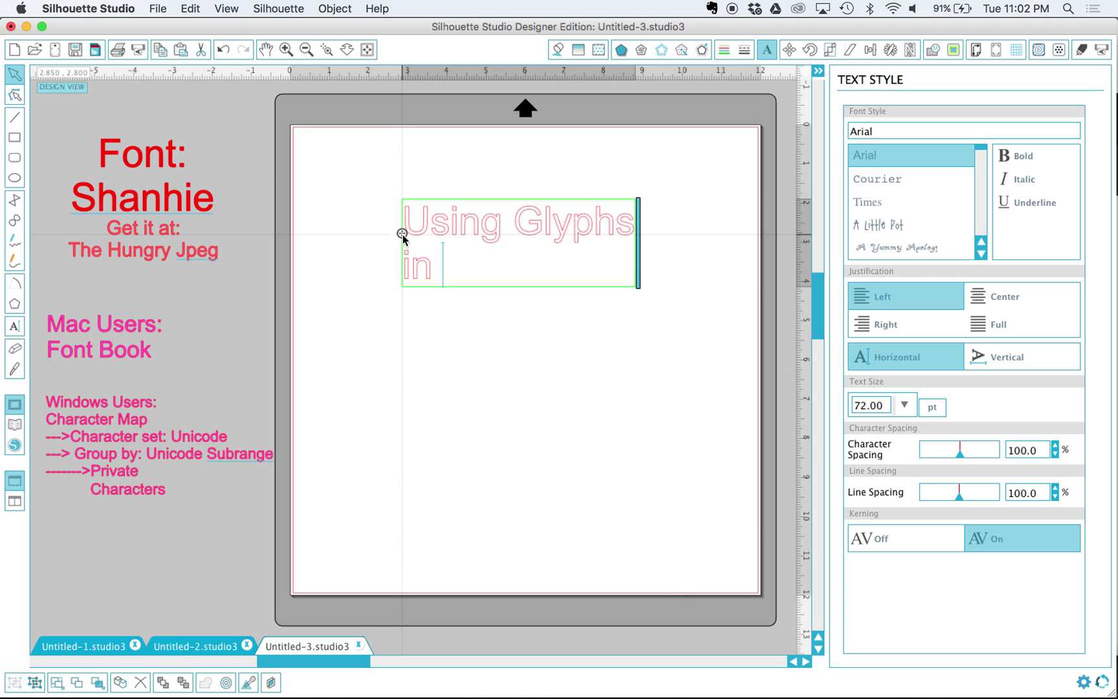
key(Return)
text(Silhouette St)
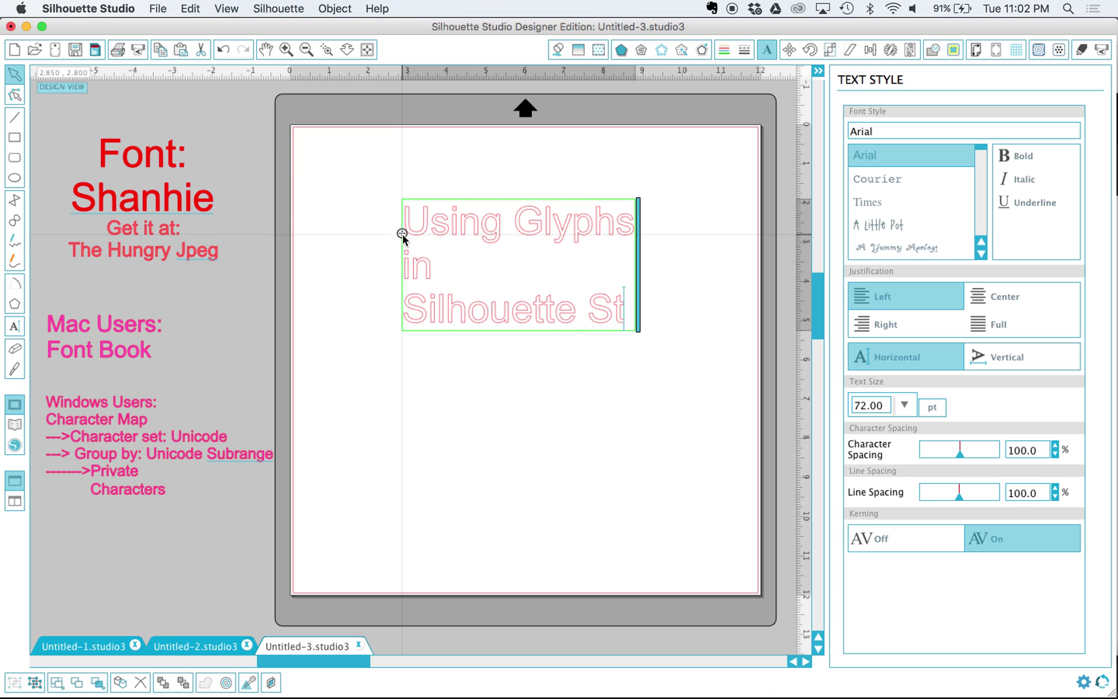
text(udio)
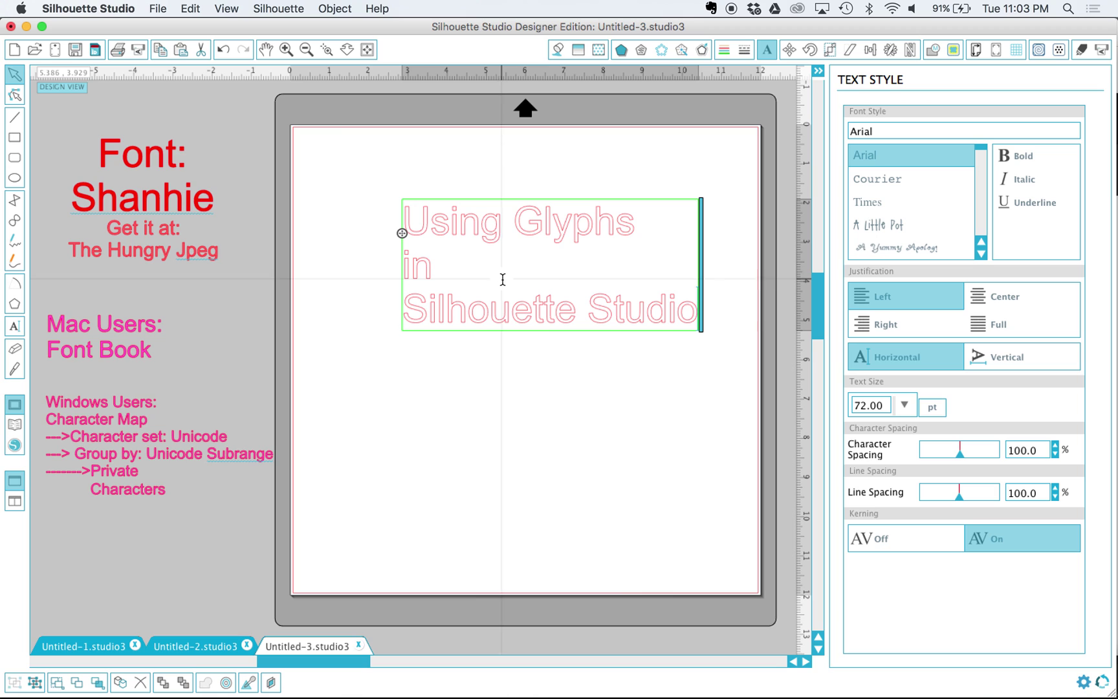
Center-justify the three lines of text and shift the text block about 1 in to the left
click(1034, 297)
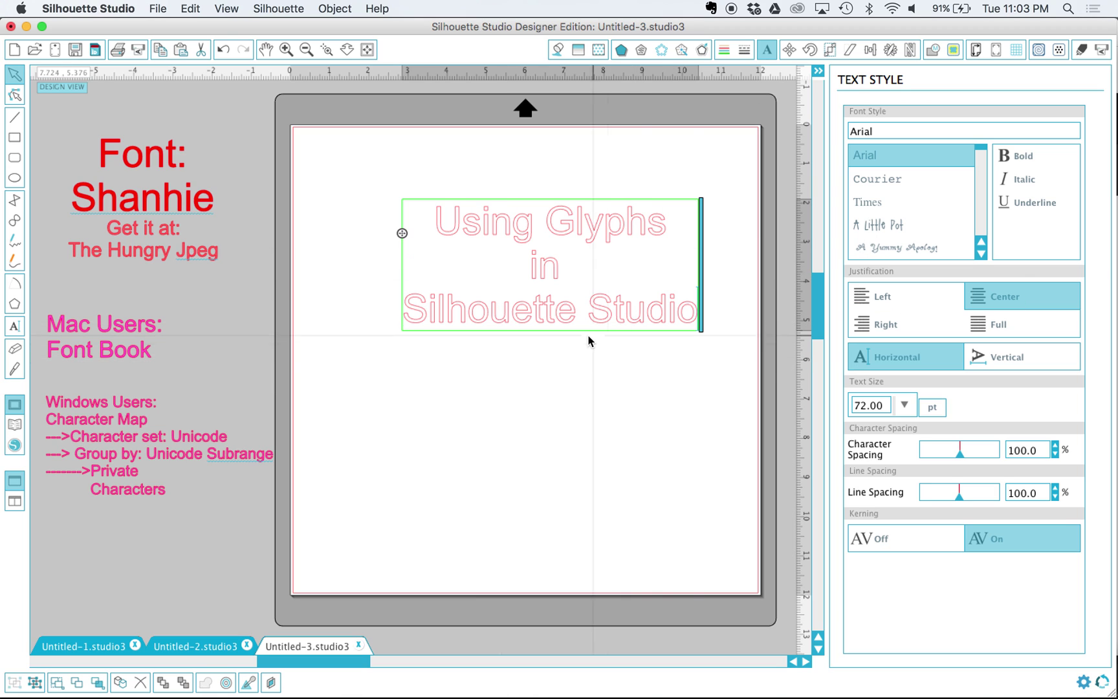
drag(402, 233, 363, 234)
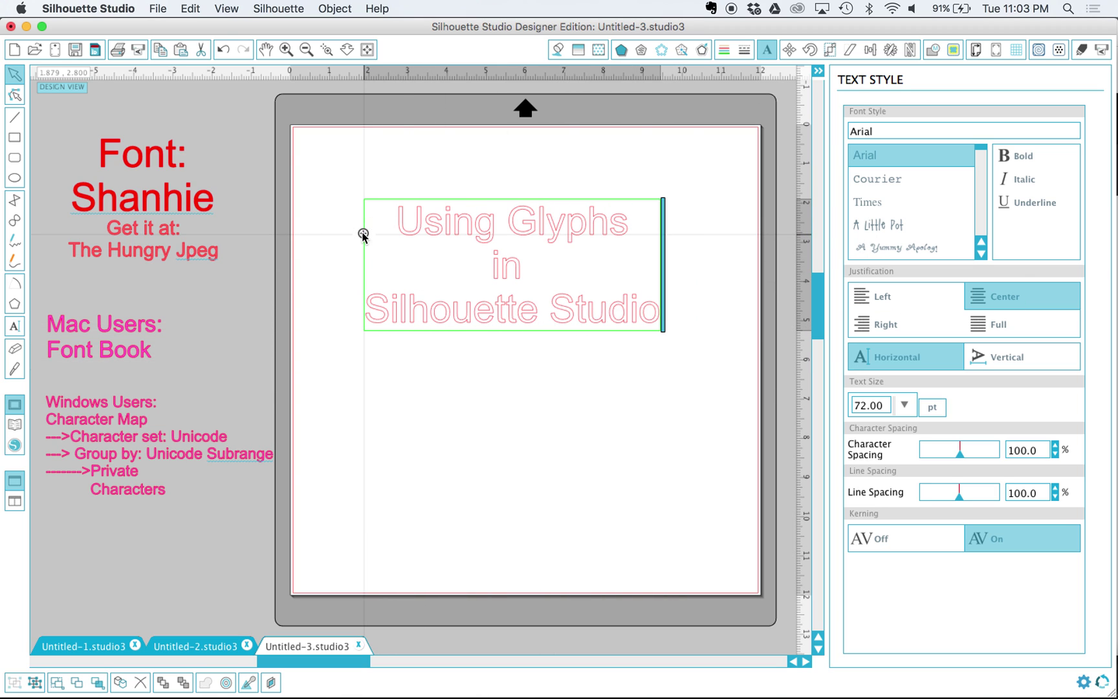
click(524, 401)
Enlarge the text block proportionally to about 10.2 in wide and reposition it near the middle of the page's width
click(569, 302)
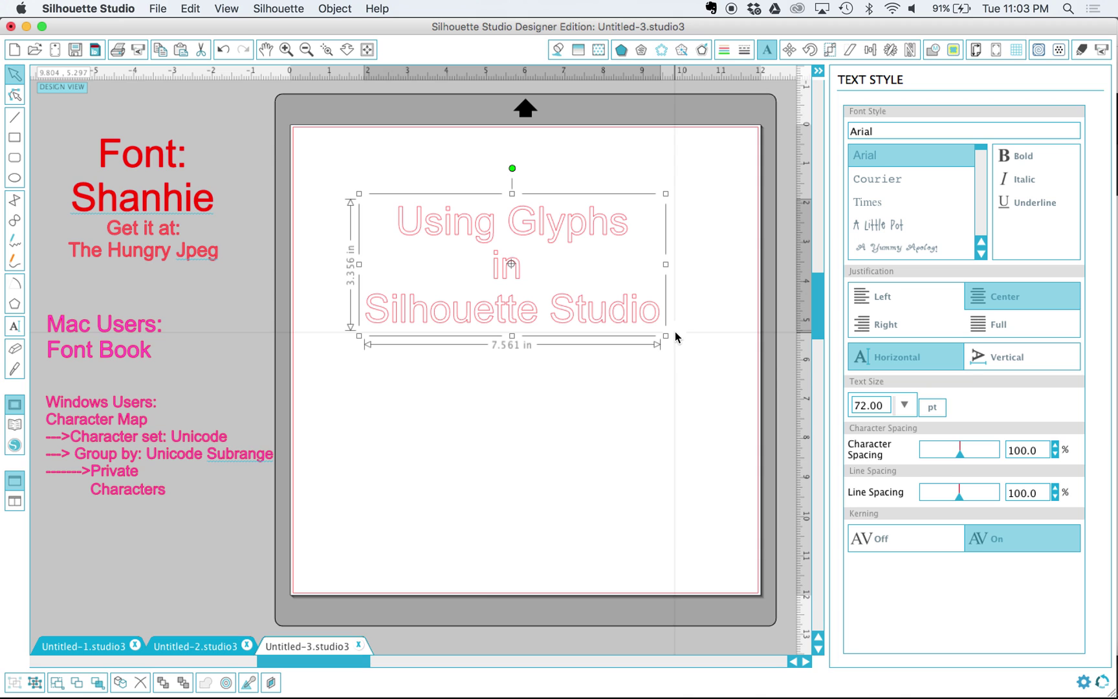
drag(665, 334, 768, 414)
drag(673, 360, 625, 356)
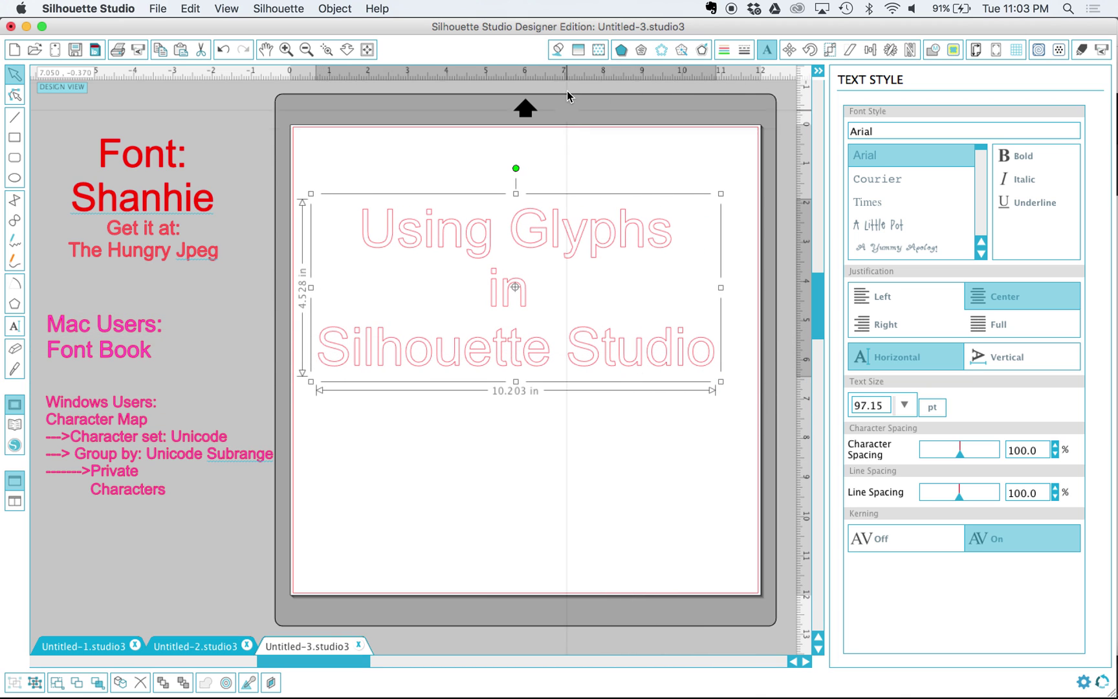
Fill the lettering with solid black and deselect it
click(559, 49)
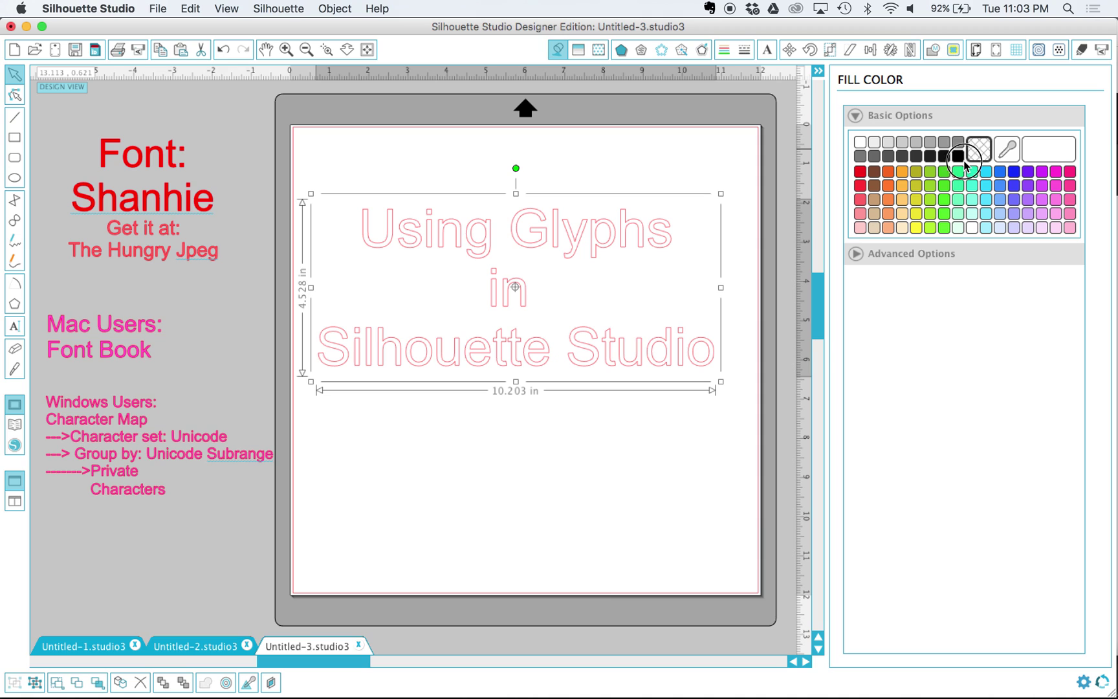
click(960, 157)
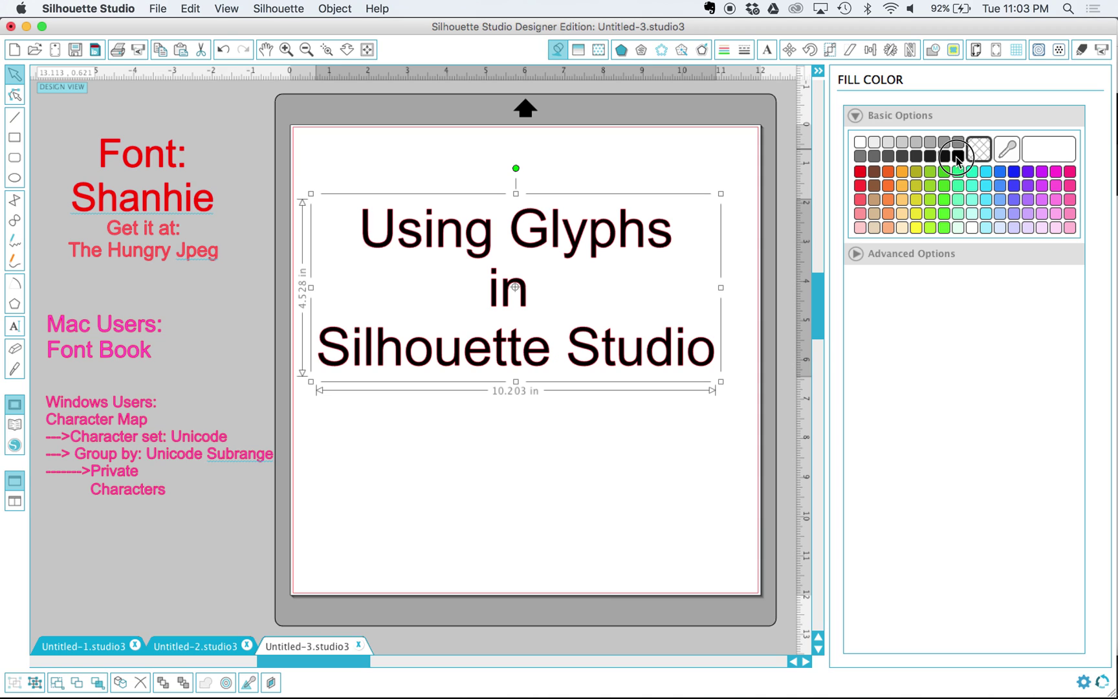
click(667, 431)
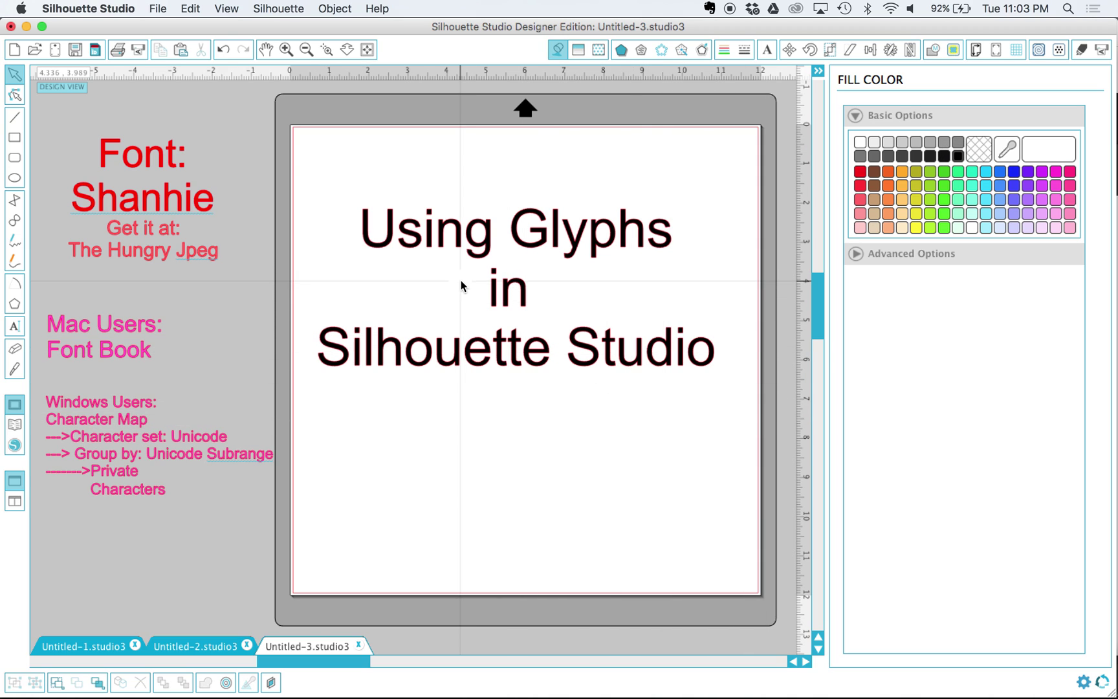
Change the font of all three lines of text to Shanhie
click(364, 239)
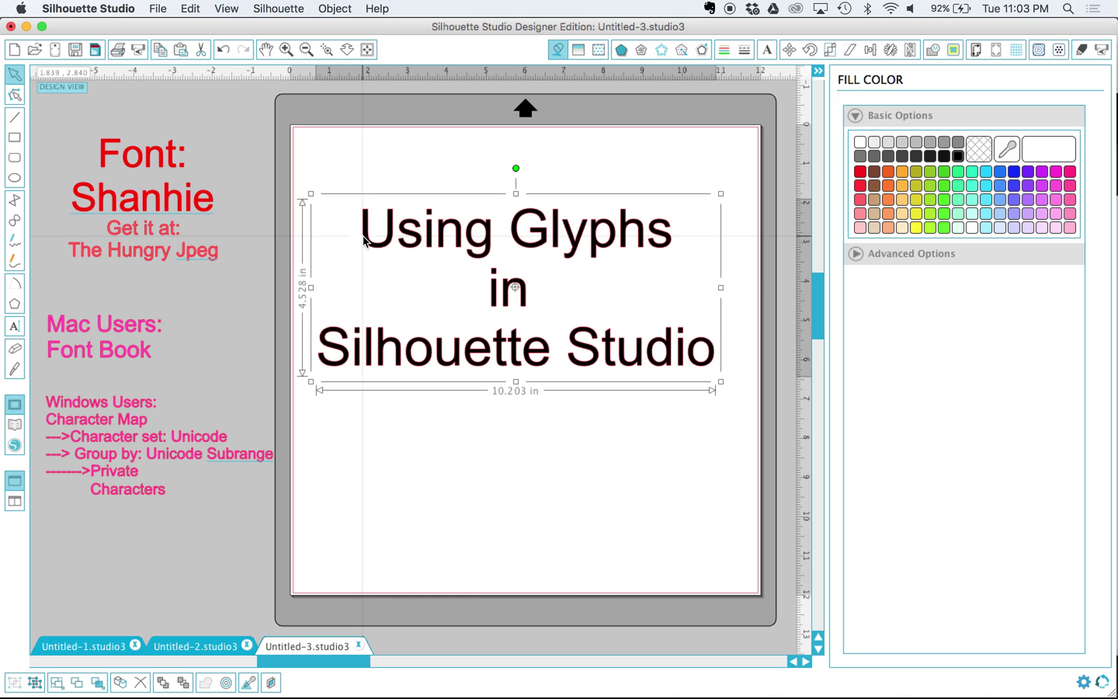
double_click(397, 235)
key(super+a)
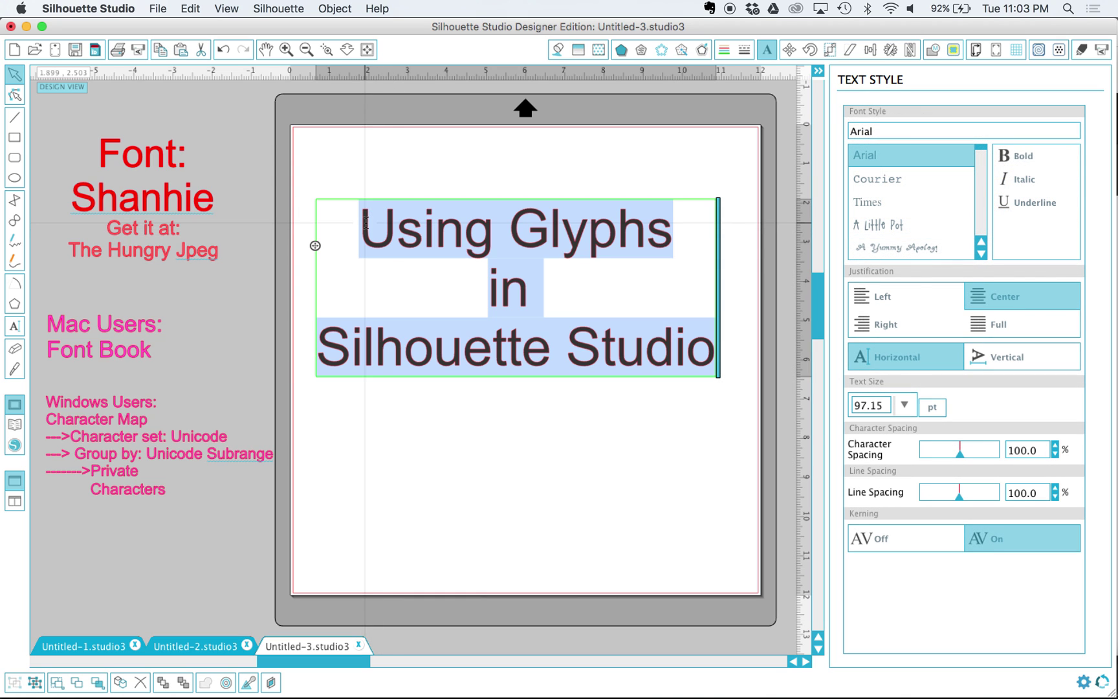
double_click(843, 134)
text(shanhie)
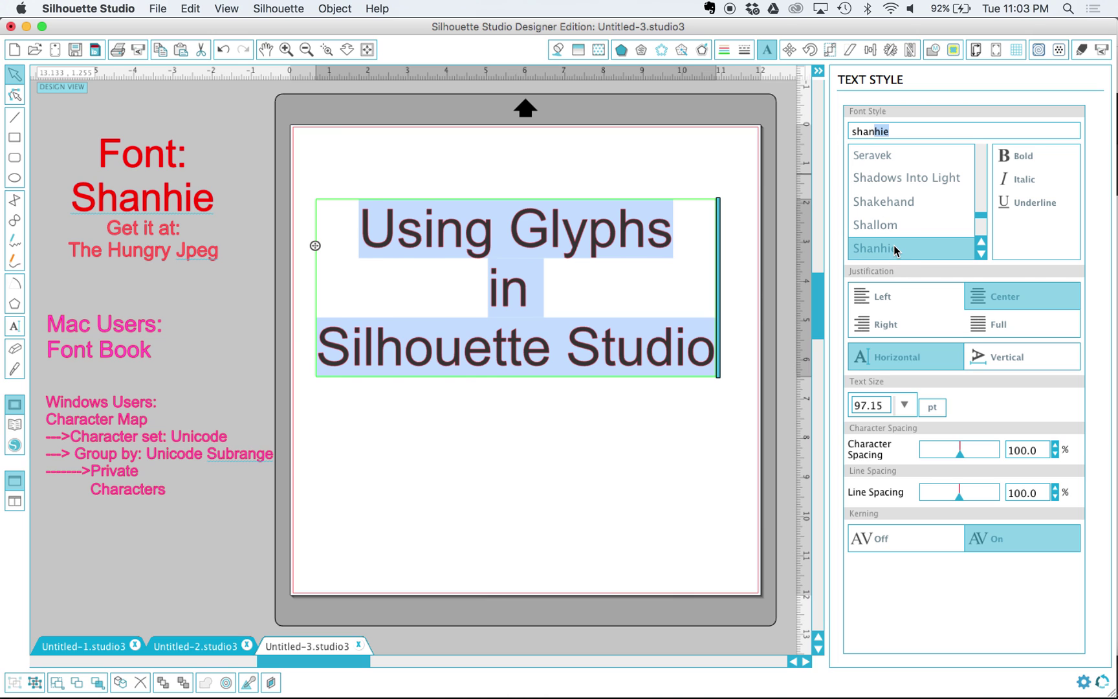
click(895, 249)
click(504, 390)
Enlarge the text block proportionally to about 10 in wide and center it on the page
click(482, 343)
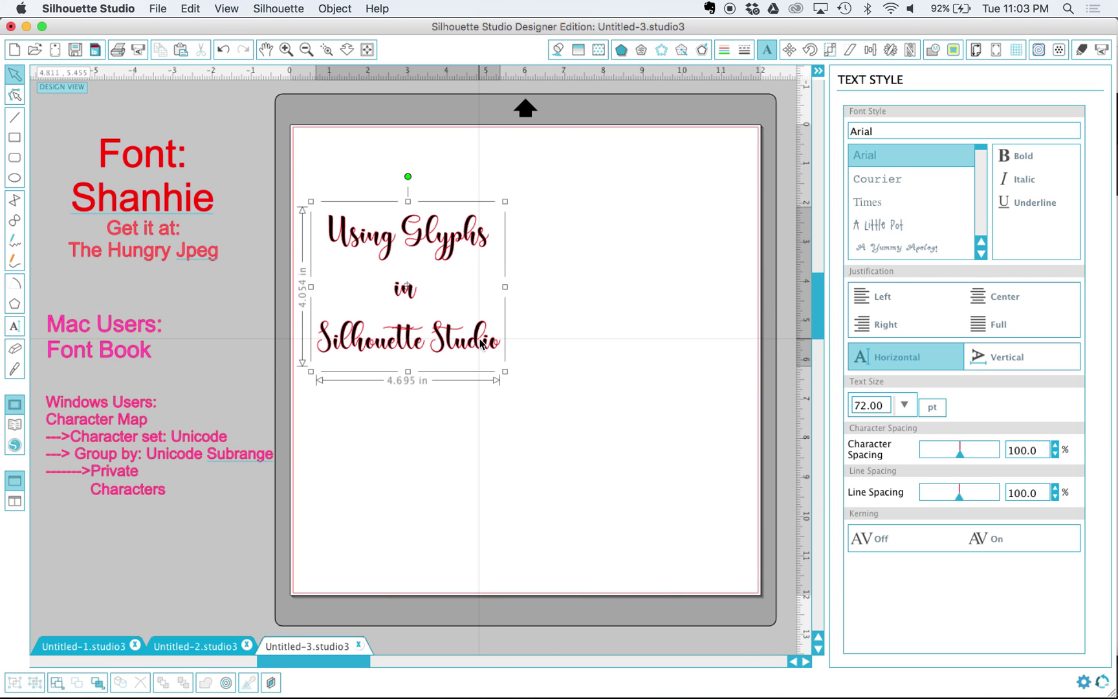
drag(504, 371, 723, 536)
drag(644, 517, 665, 473)
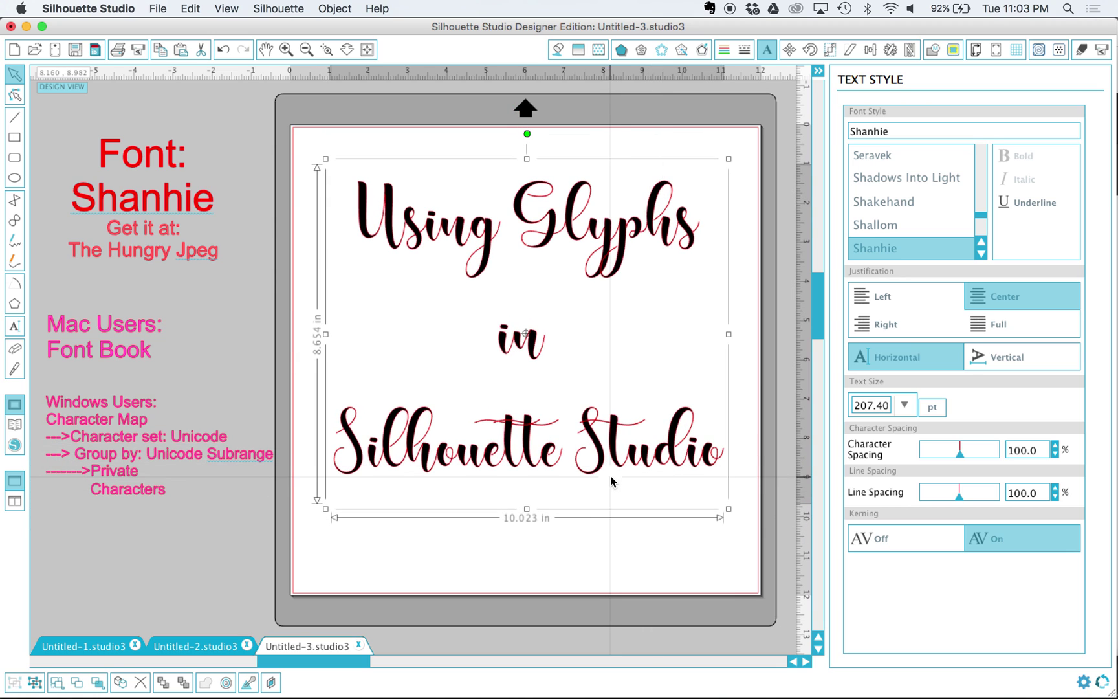
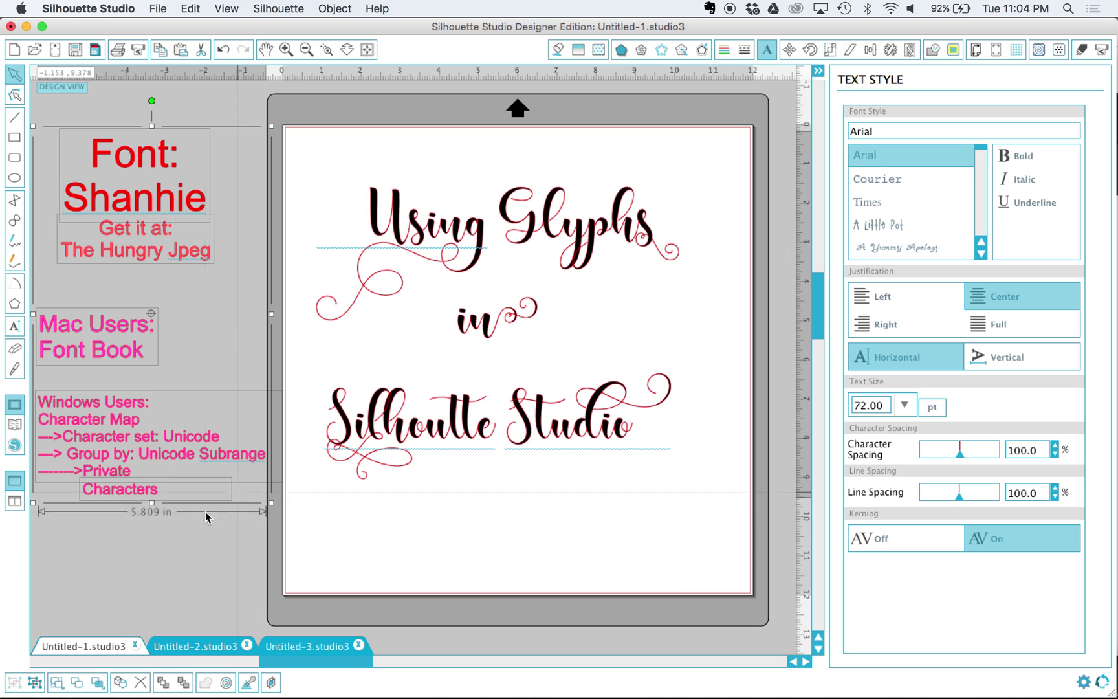
Find Font Book among the installed applications and switch to it
mouse_move(55, 696)
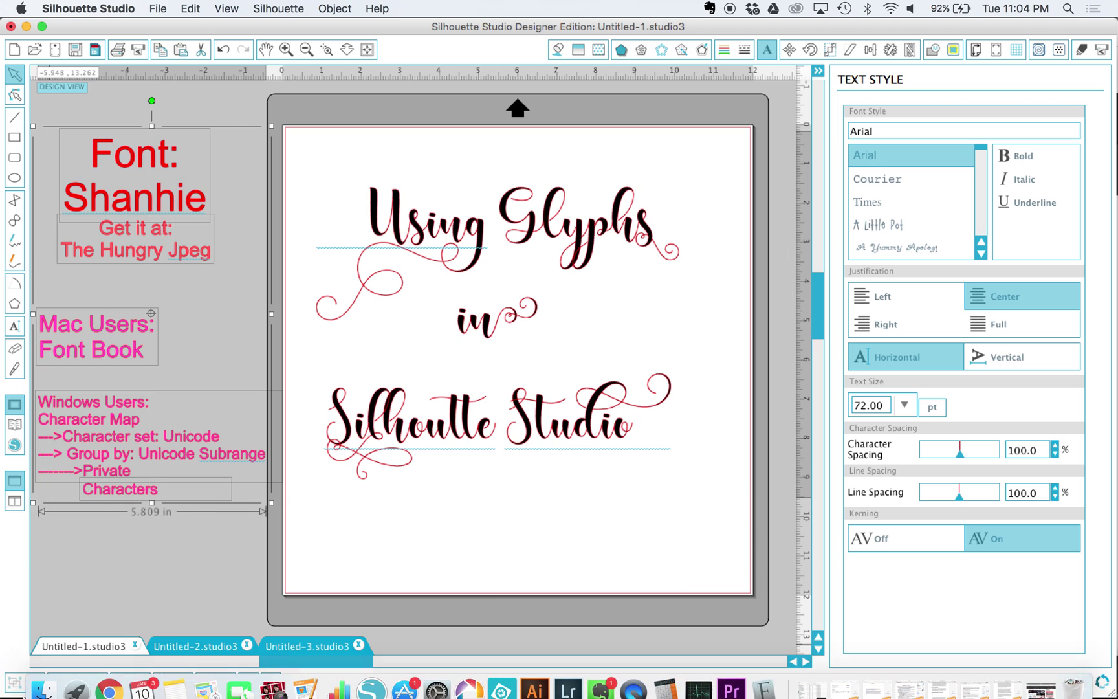
click(77, 687)
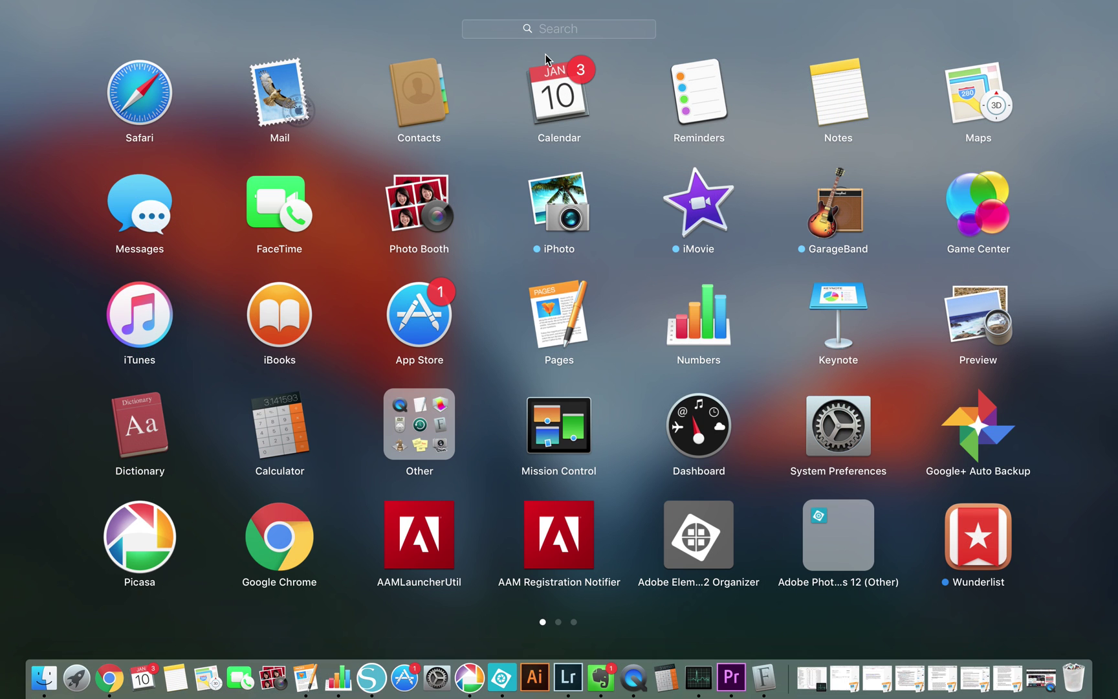
text(fon)
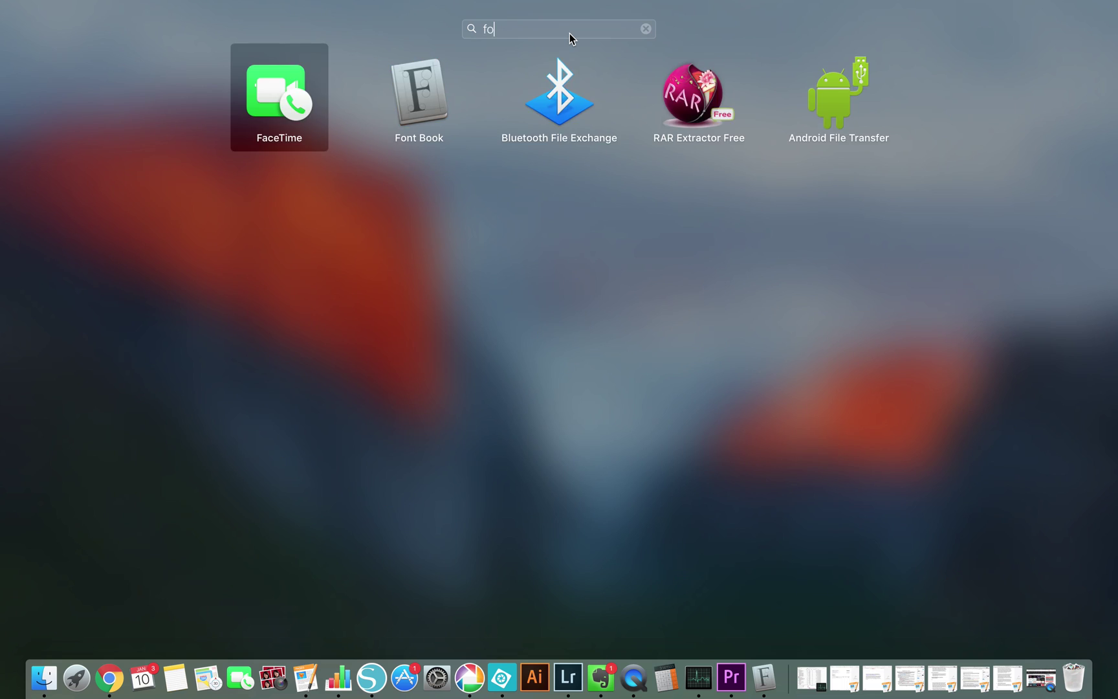
click(564, 99)
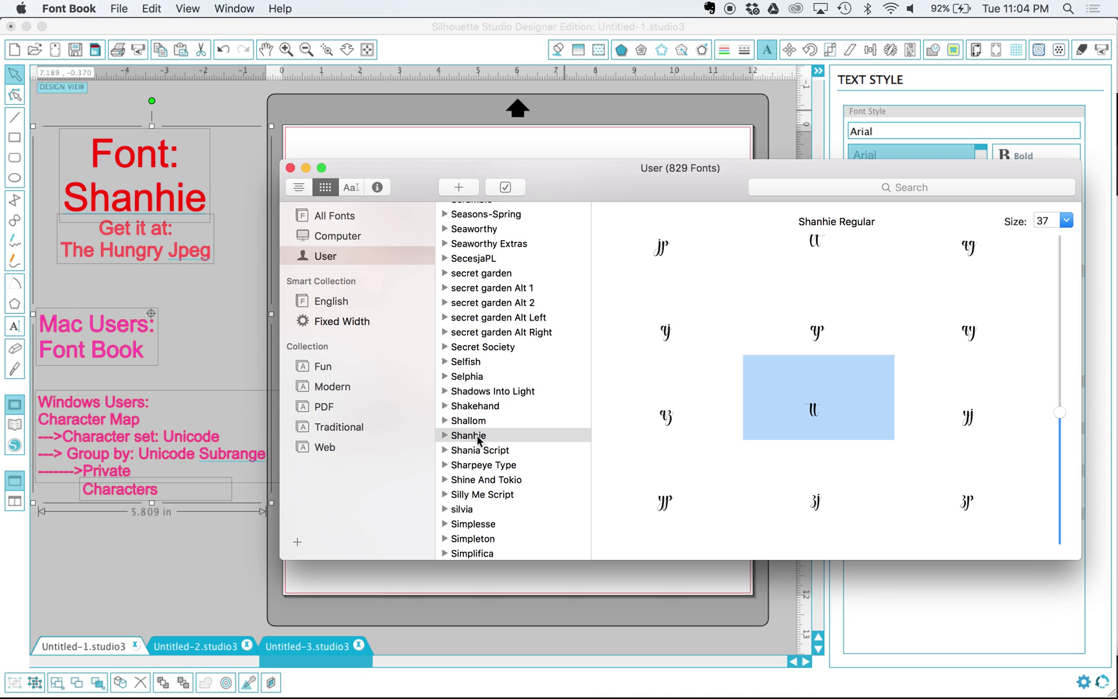
Examine the special glyphs of Shanhie Regular at preview size 39, including the code of an alternate glyph
scroll(799, 407, up, 3)
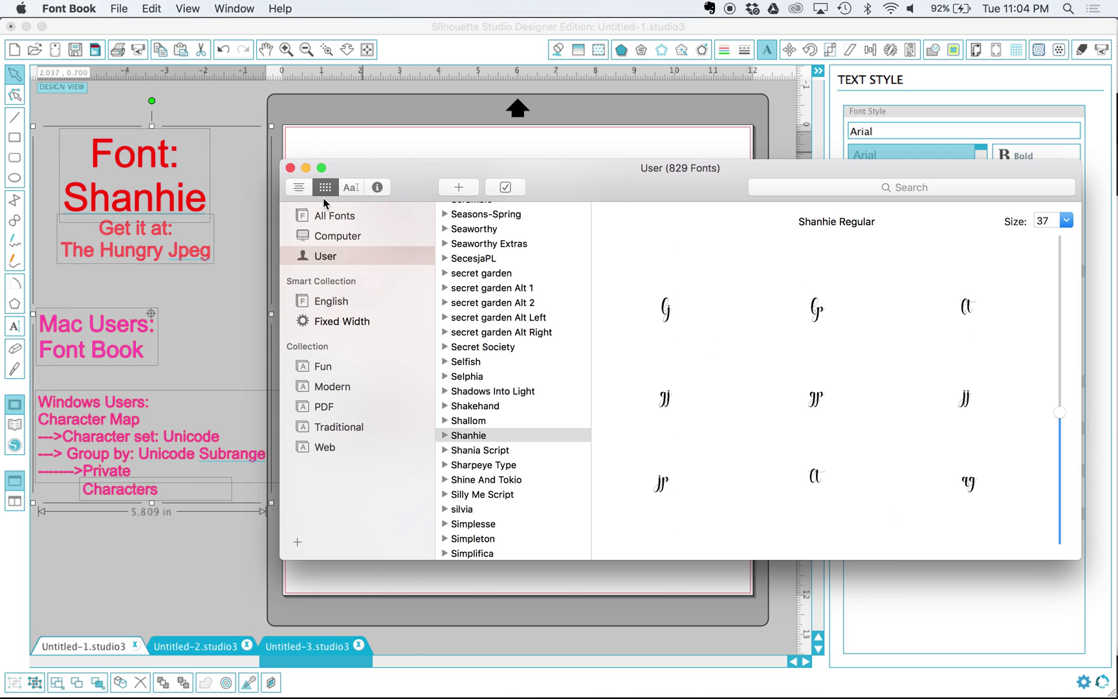
scroll(821, 309, down, 10)
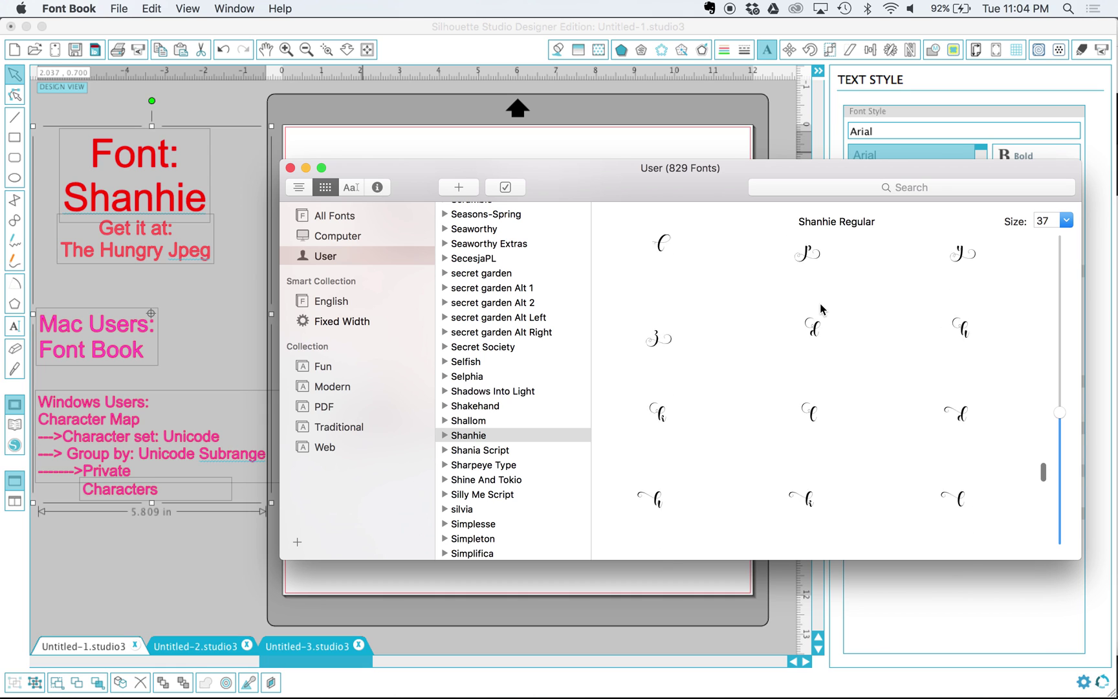
scroll(820, 309, up, 10)
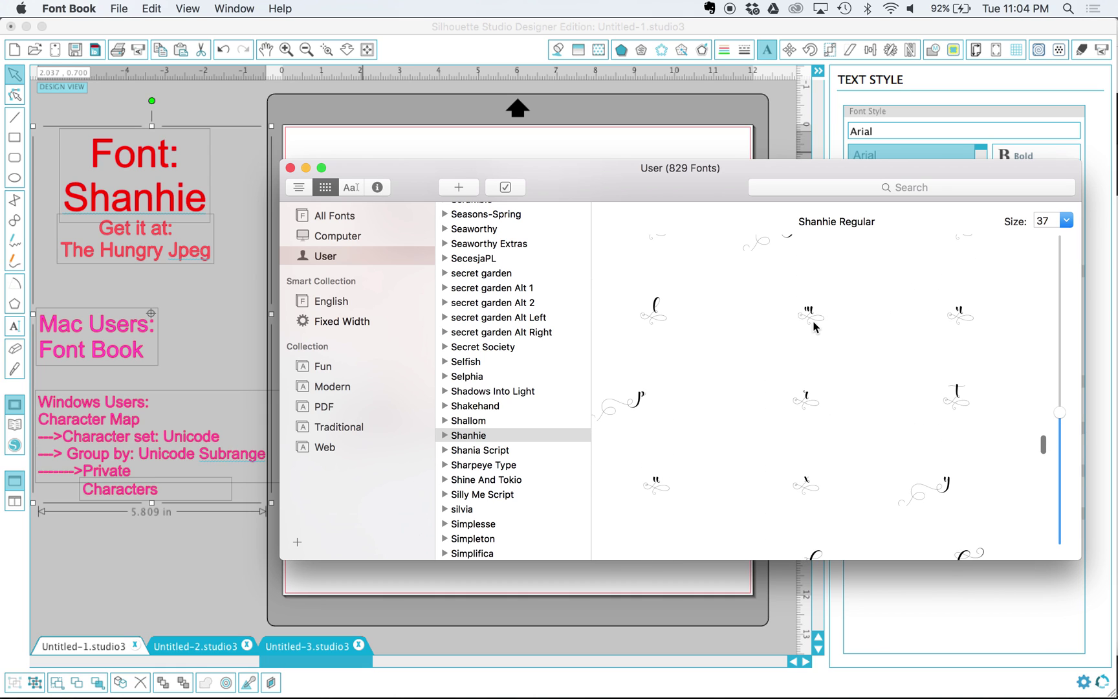
mouse_move(1060, 416)
mouse_down()
mouse_move(1061, 433)
mouse_move(1057, 374)
mouse_move(1055, 427)
mouse_move(1052, 404)
mouse_move(1052, 414)
mouse_up()
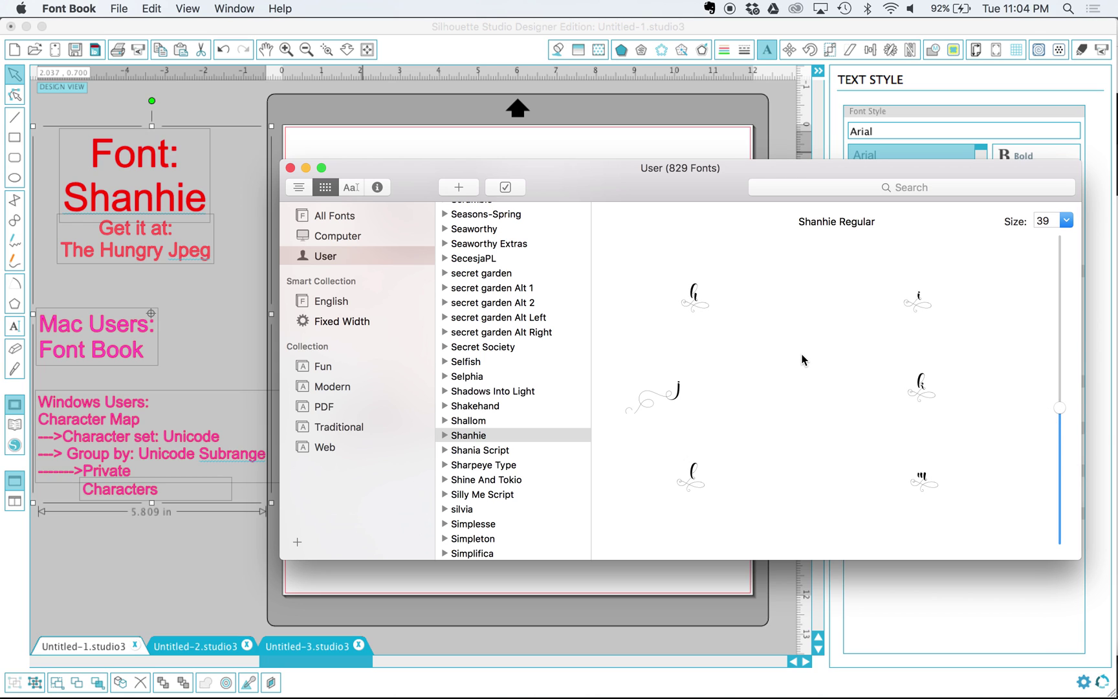
scroll(713, 329, down, 10)
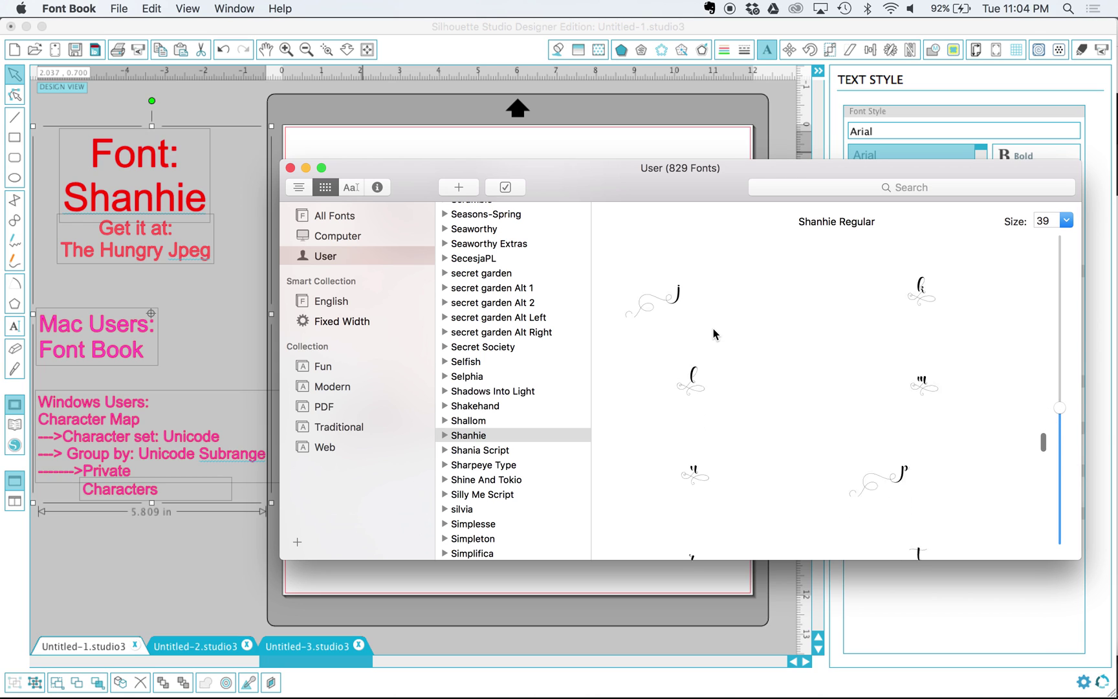
scroll(713, 328, down, 5)
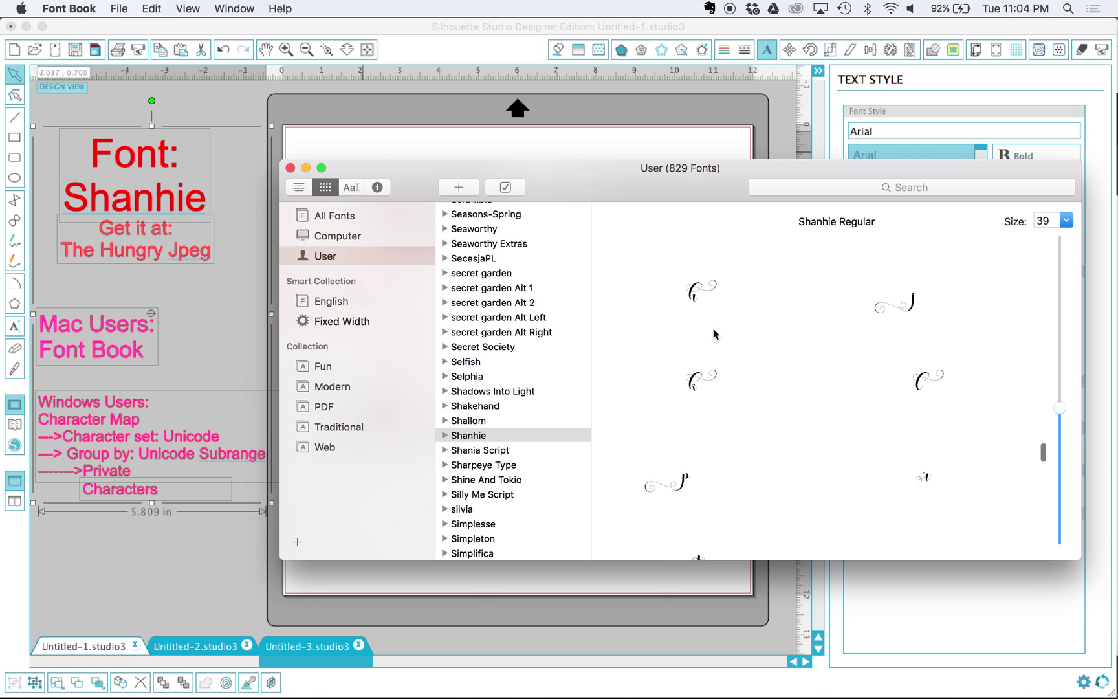
scroll(713, 328, down, 3)
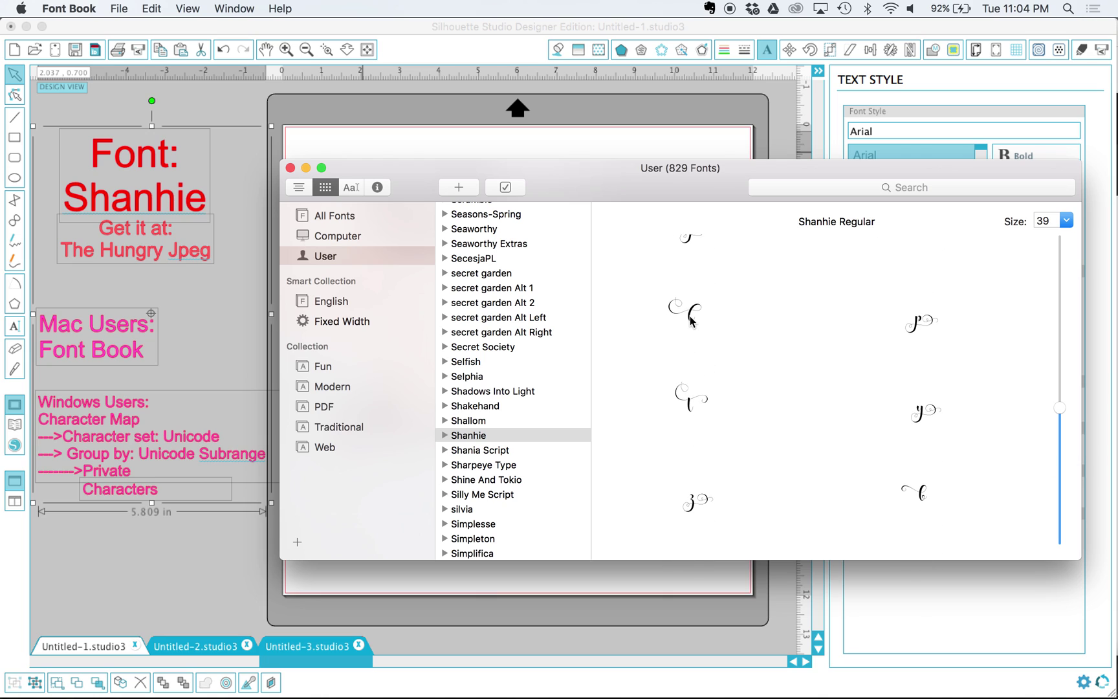
mouse_move(691, 321)
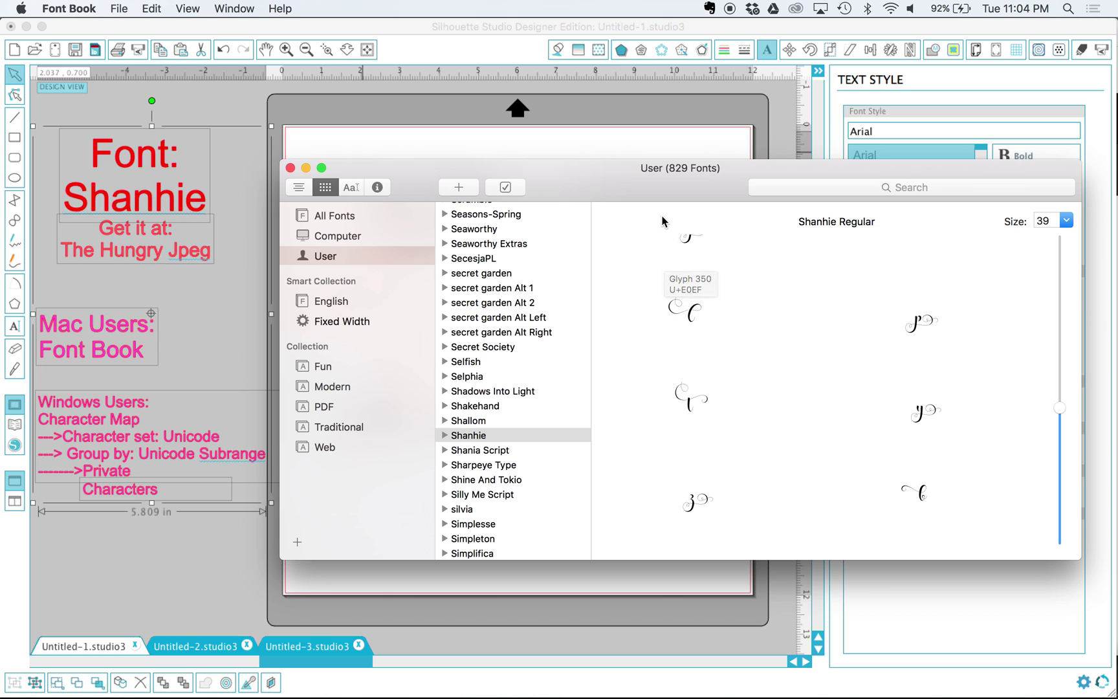
Switch back to Silhouette Studio and select the letter g of "Using" inside the text block
click(658, 140)
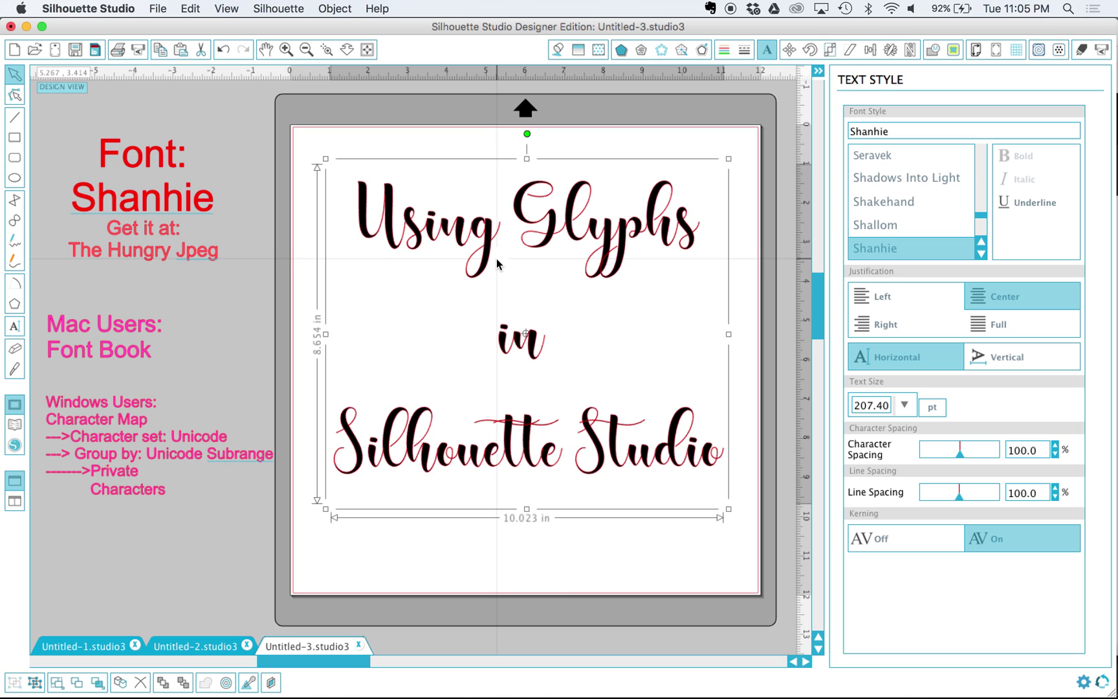
click(479, 257)
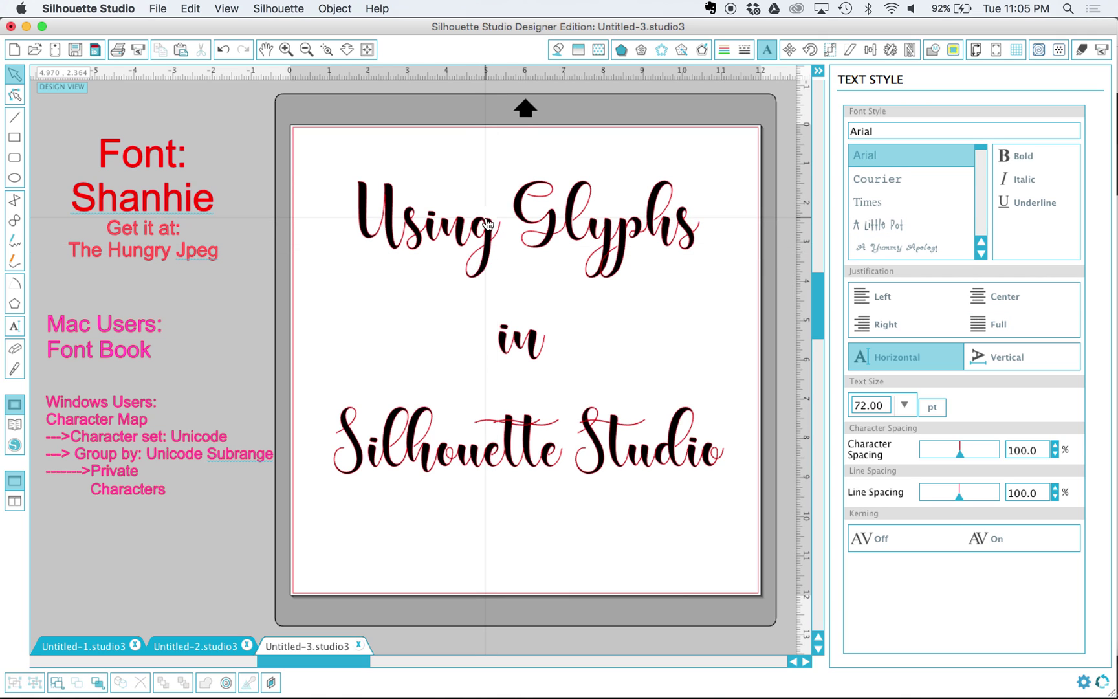
click(482, 240)
double_click(487, 236)
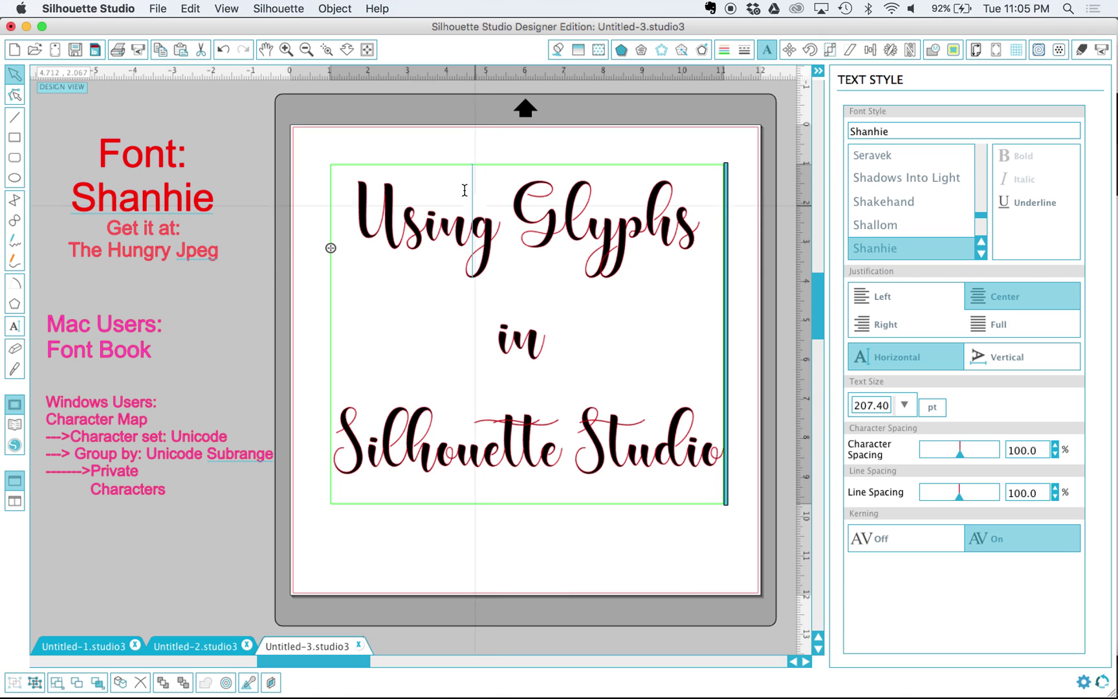
drag(490, 244, 480, 242)
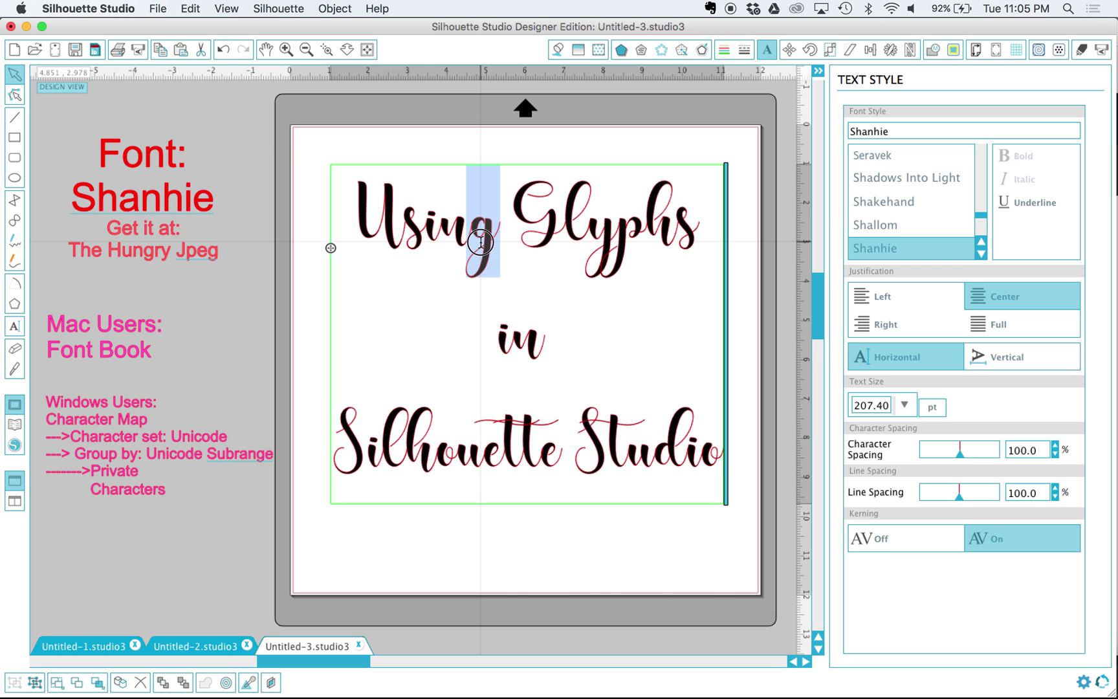
Switch to Font Book and look through the Shanhie glyphs for a decorative version of the letter g
key(super+Tab)
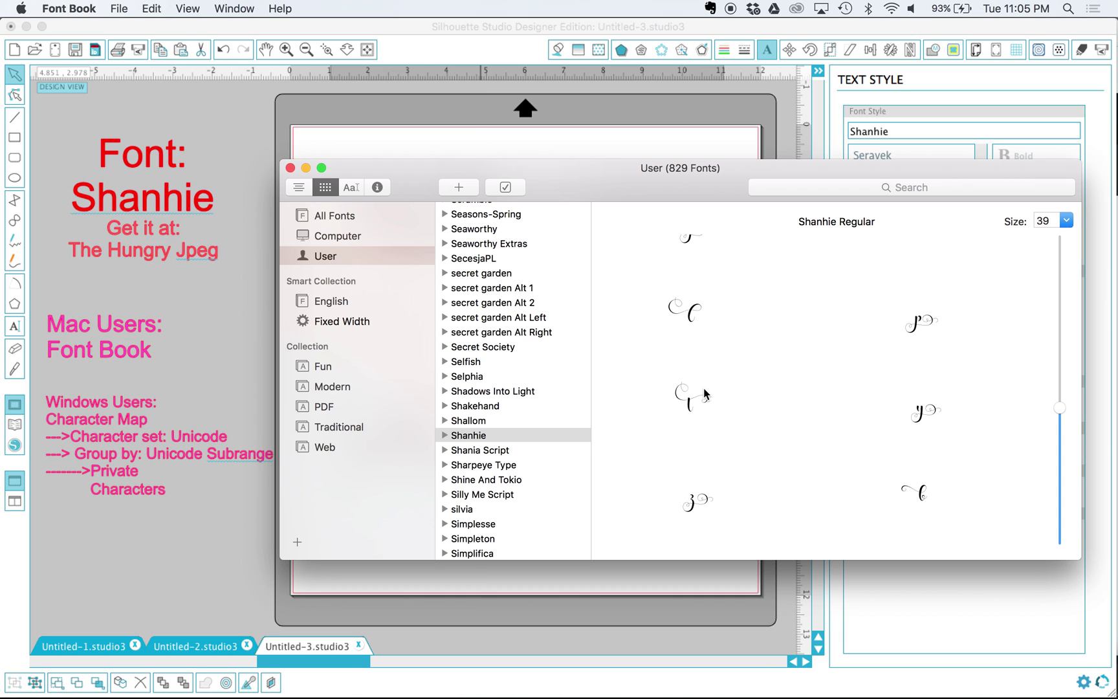
mouse_move(705, 394)
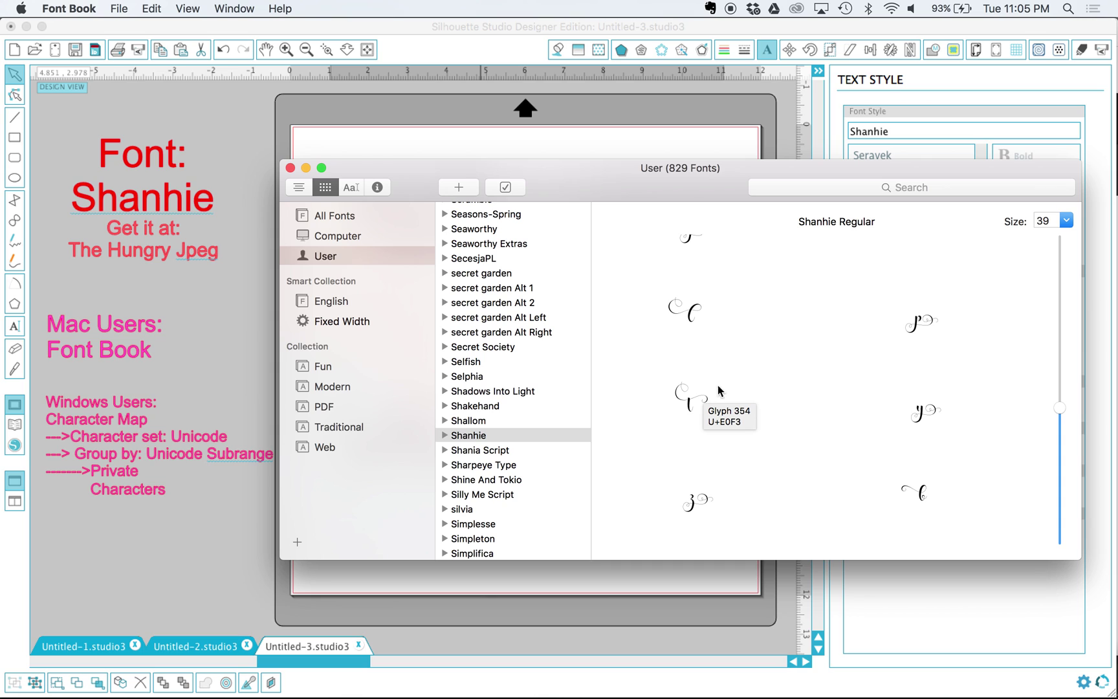
scroll(812, 362, up, 5)
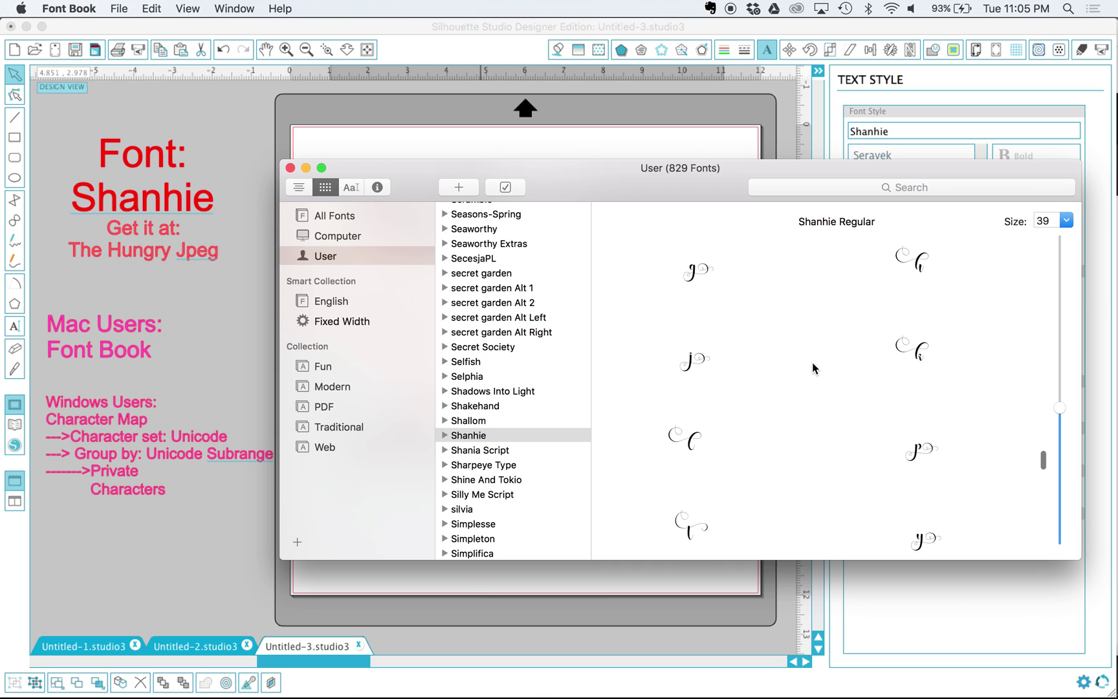
scroll(812, 362, up, 2)
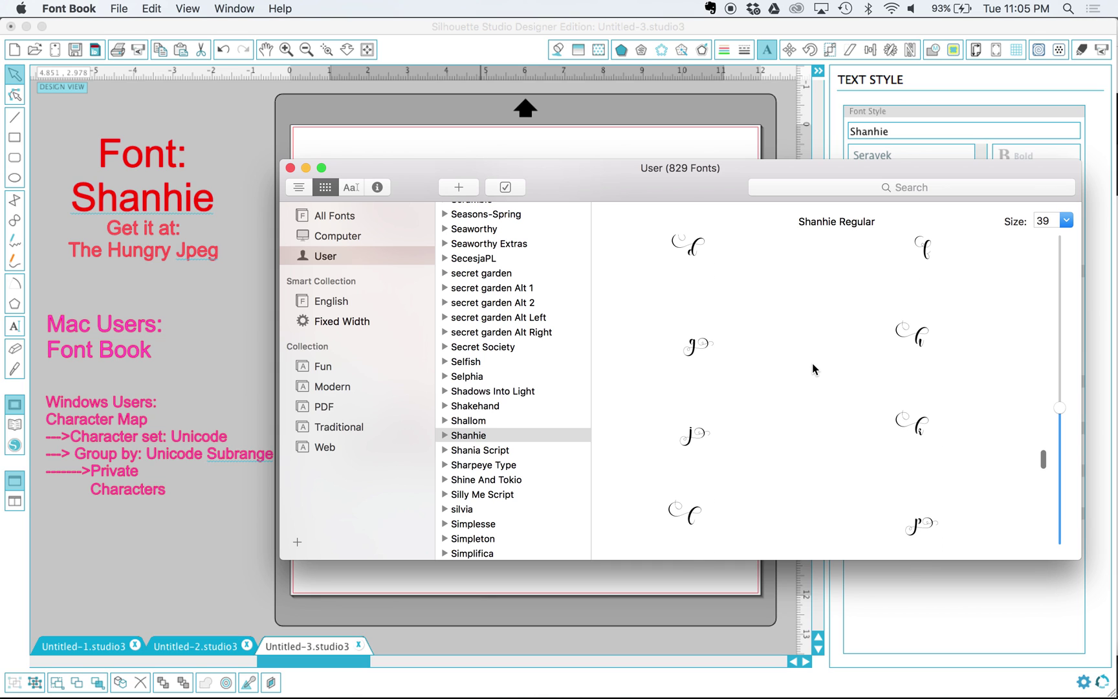
scroll(810, 370, down, 5)
scroll(809, 370, down, 5)
scroll(809, 370, down, 5)
scroll(810, 372, up, 5)
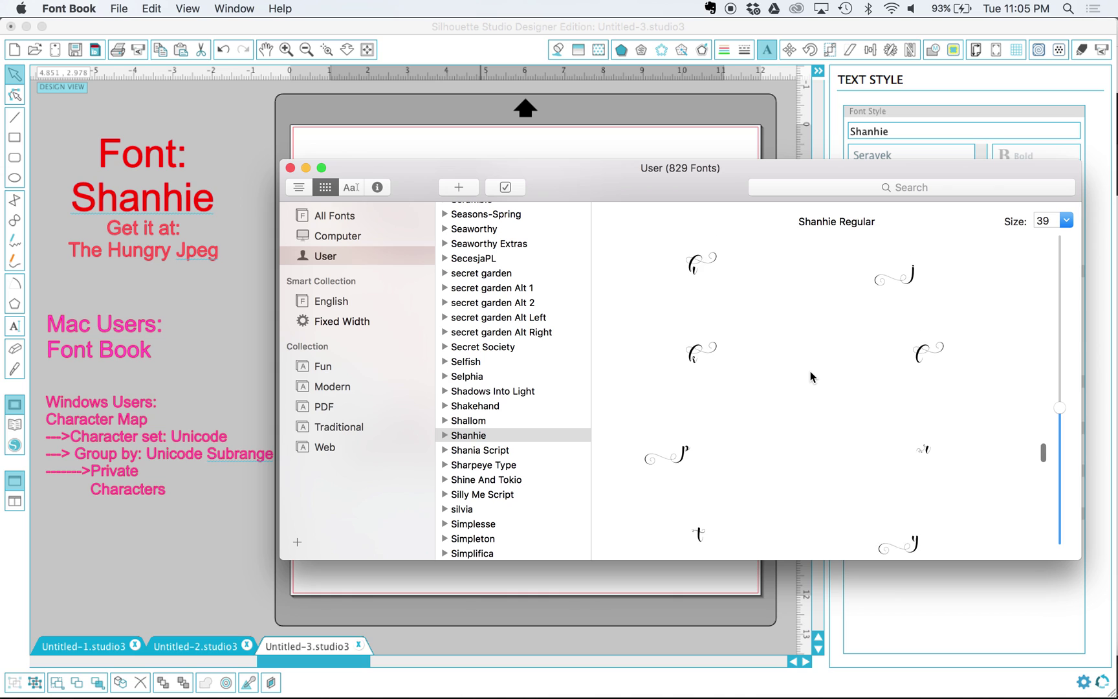
scroll(810, 370, up, 5)
scroll(809, 370, up, 3)
scroll(809, 370, up, 5)
scroll(809, 370, up, 5)
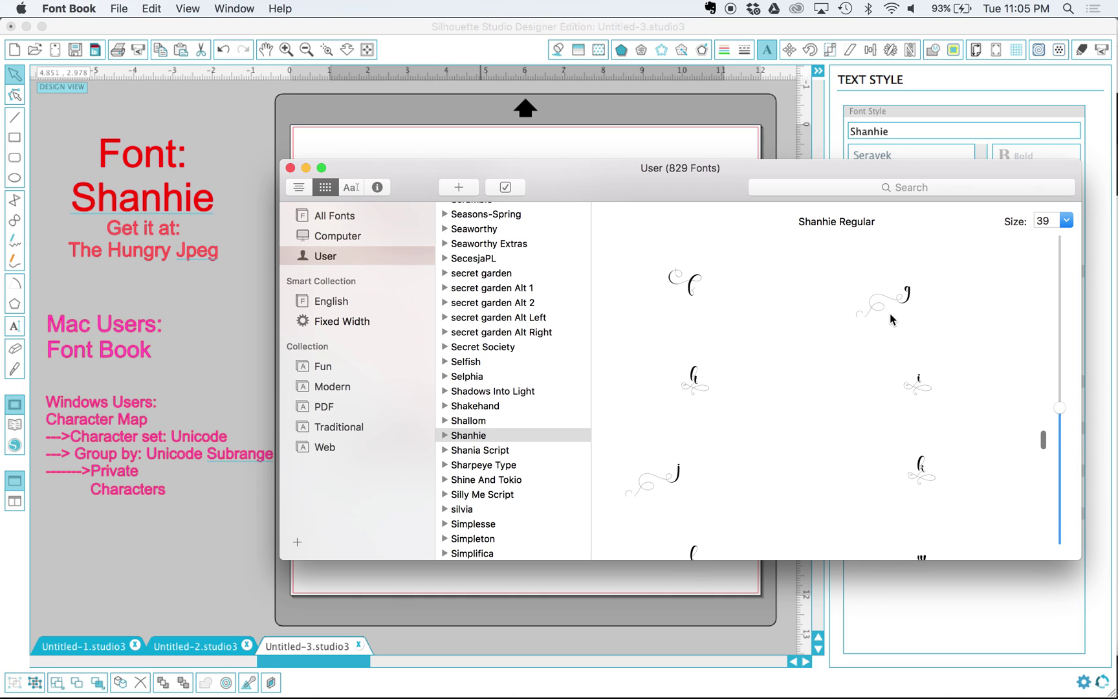
Copy the g glyph with the long looping tail and paste it over the selected g of "Using" in Silhouette Studio
click(905, 297)
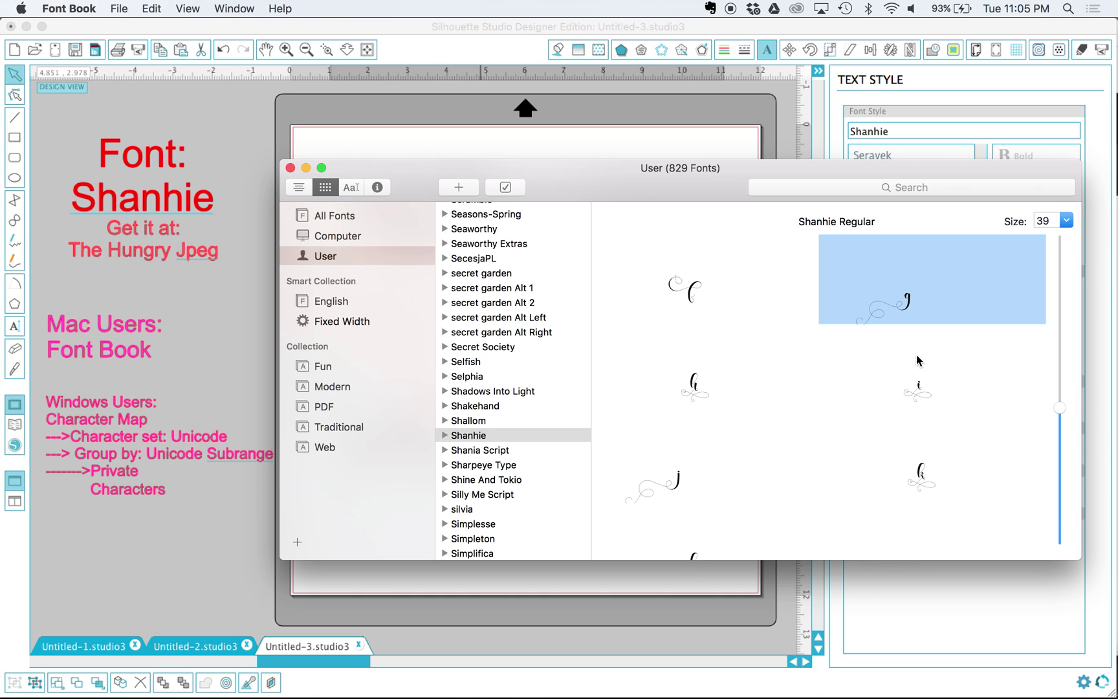
mouse_move(916, 355)
click(425, 130)
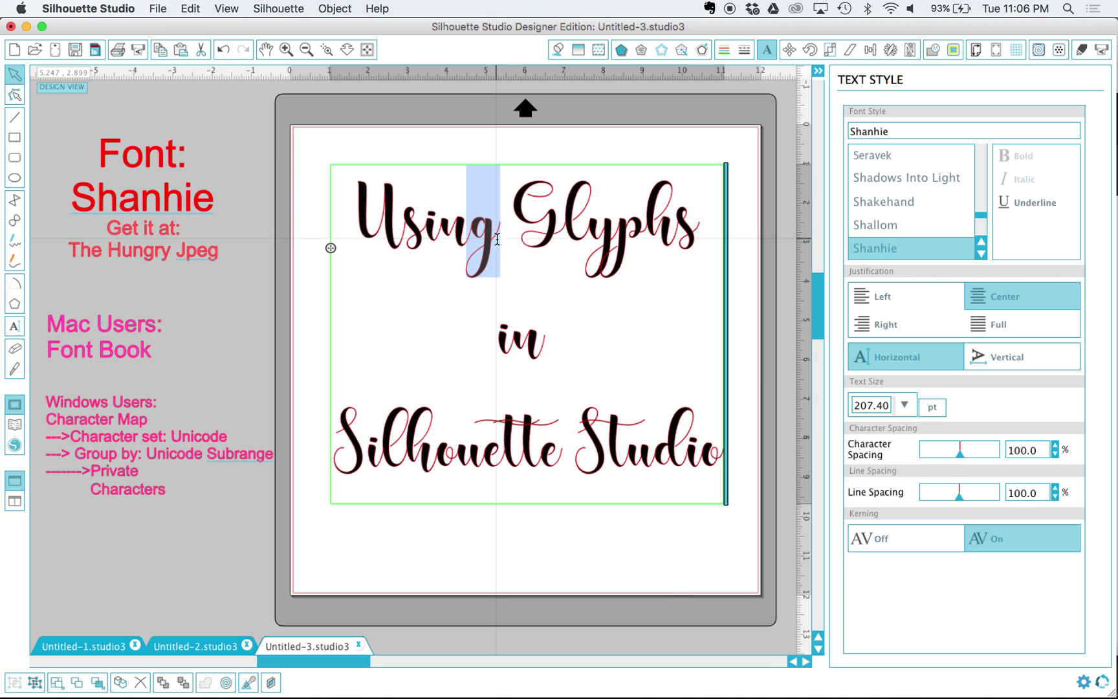
key(super+v)
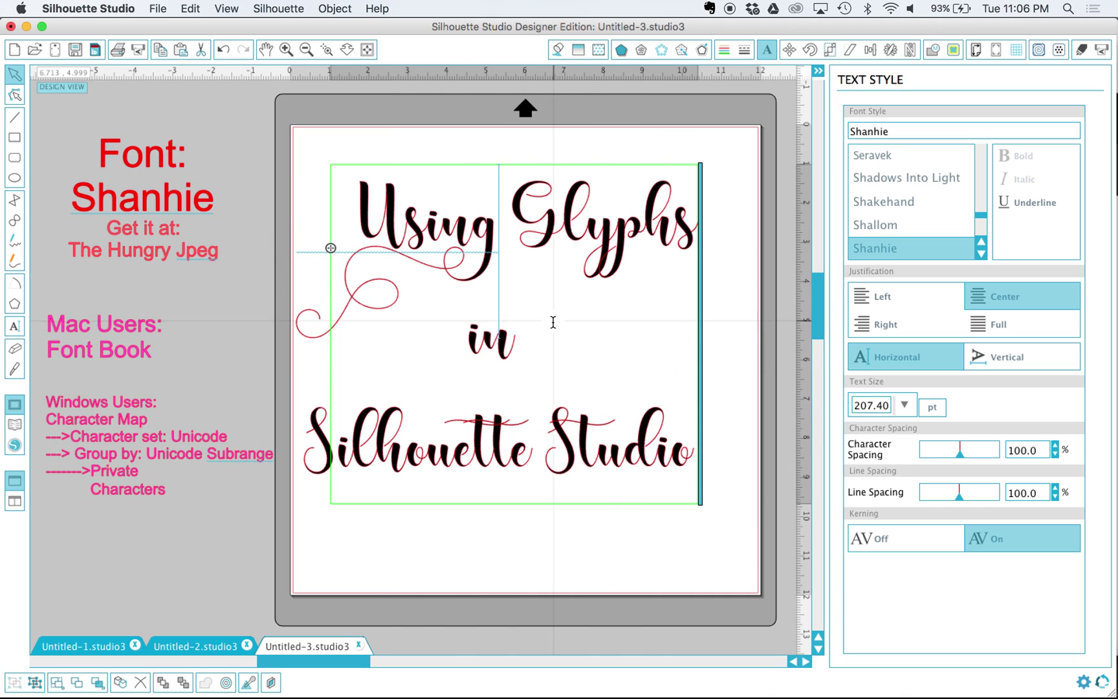
Replace the final s of "Glyphs" with the Shanhie s glyph that has a low curled tail, copied from Font Book
drag(676, 223, 693, 225)
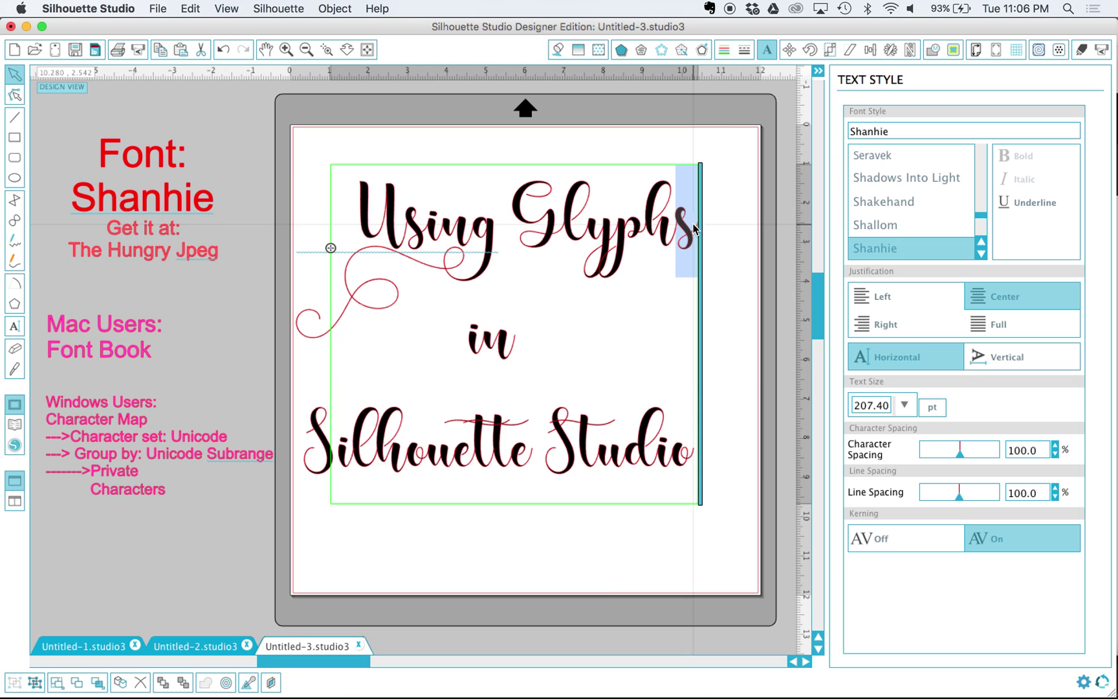
key(super+Tab)
scroll(706, 387, down, 10)
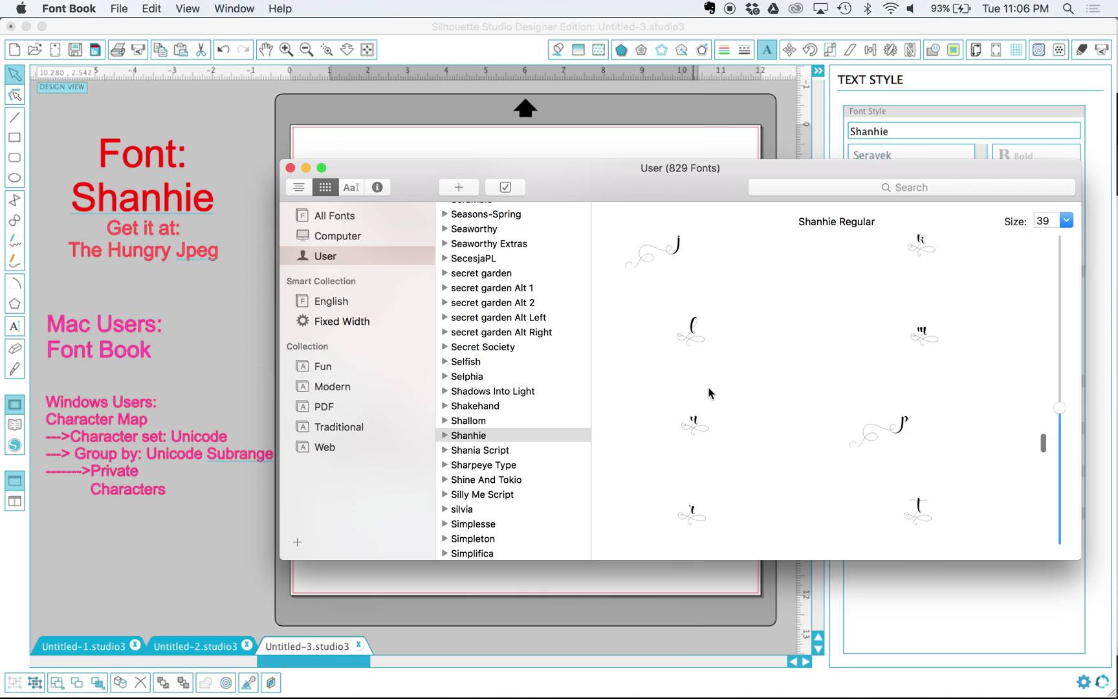
scroll(709, 391, down, 10)
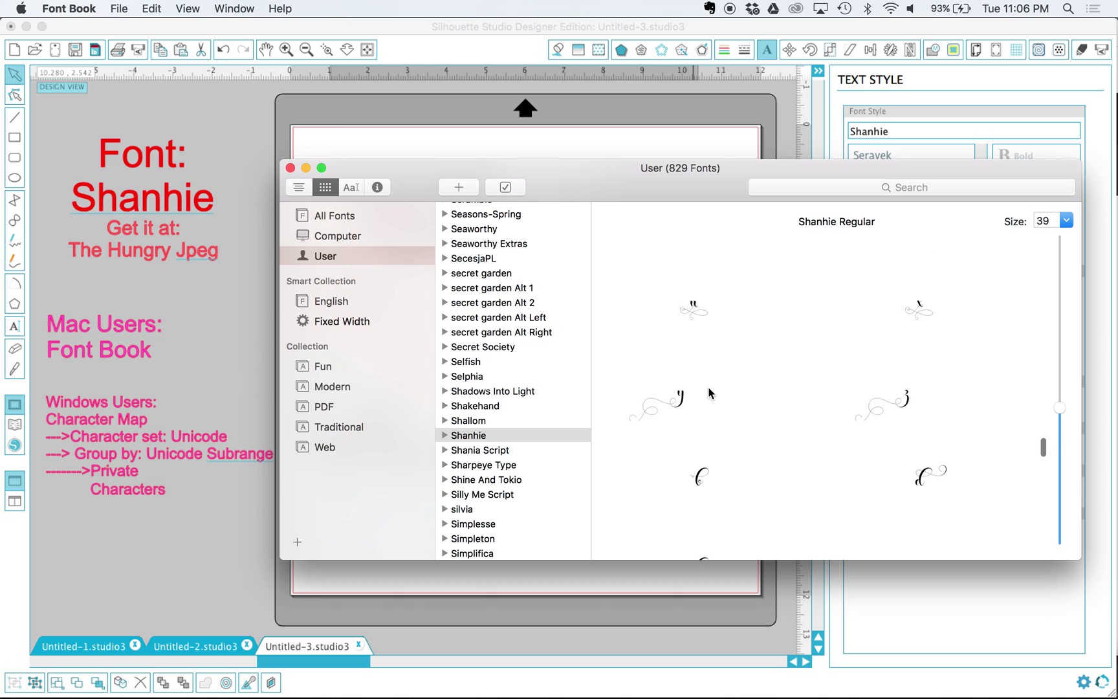
scroll(710, 392, down, 8)
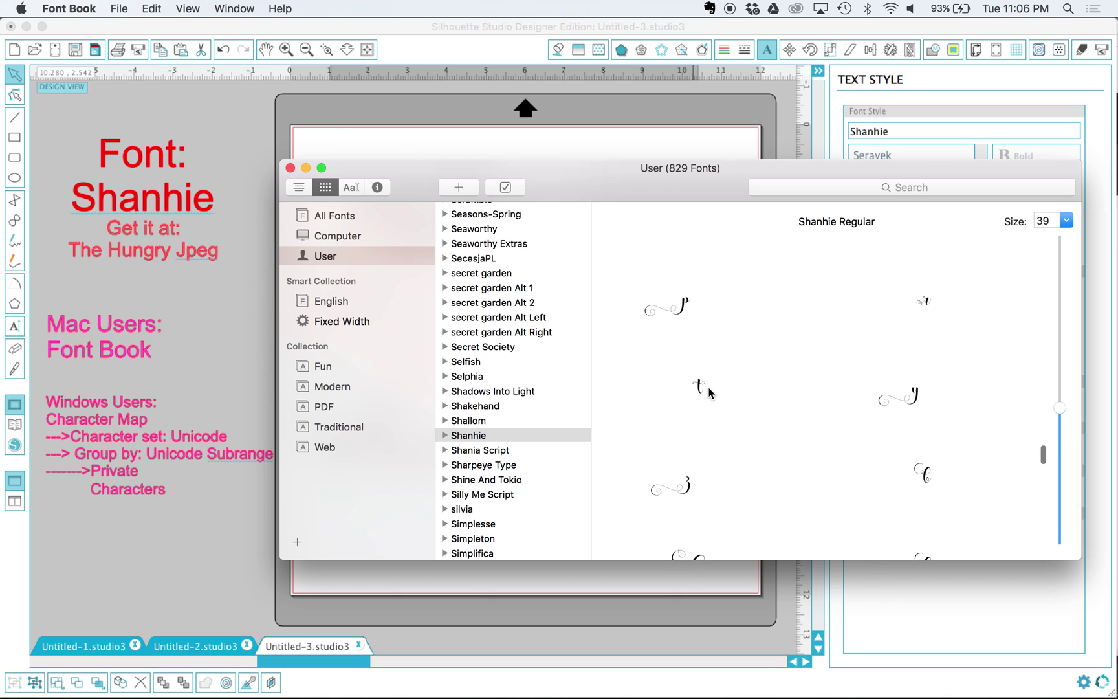
scroll(710, 391, down, 8)
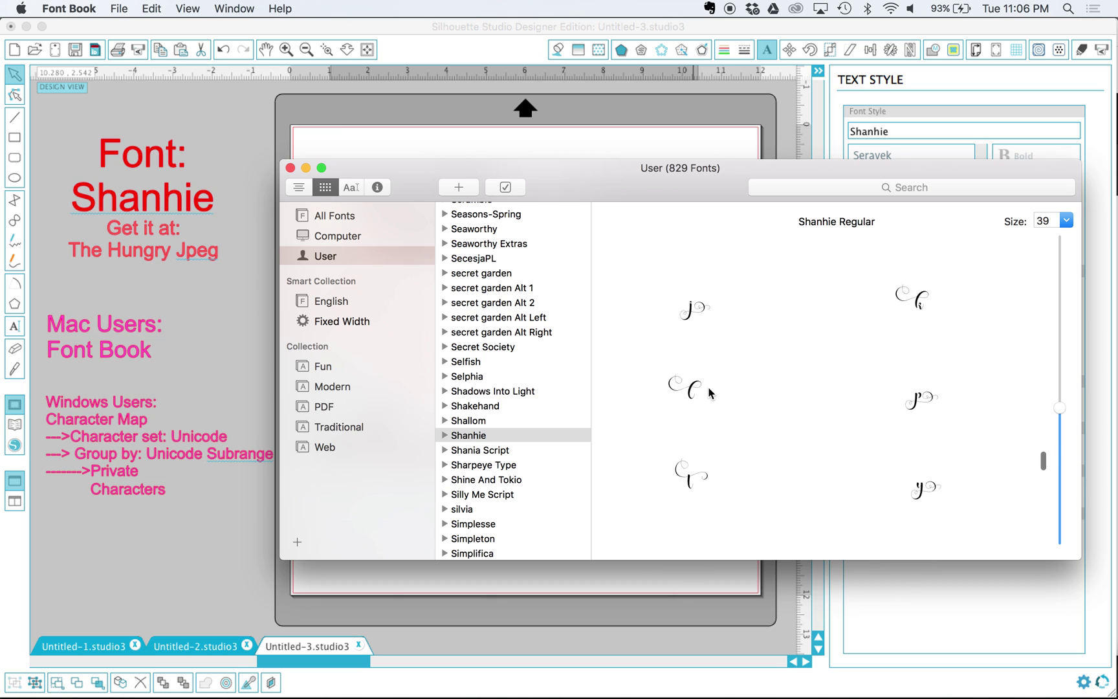
scroll(710, 392, down, 8)
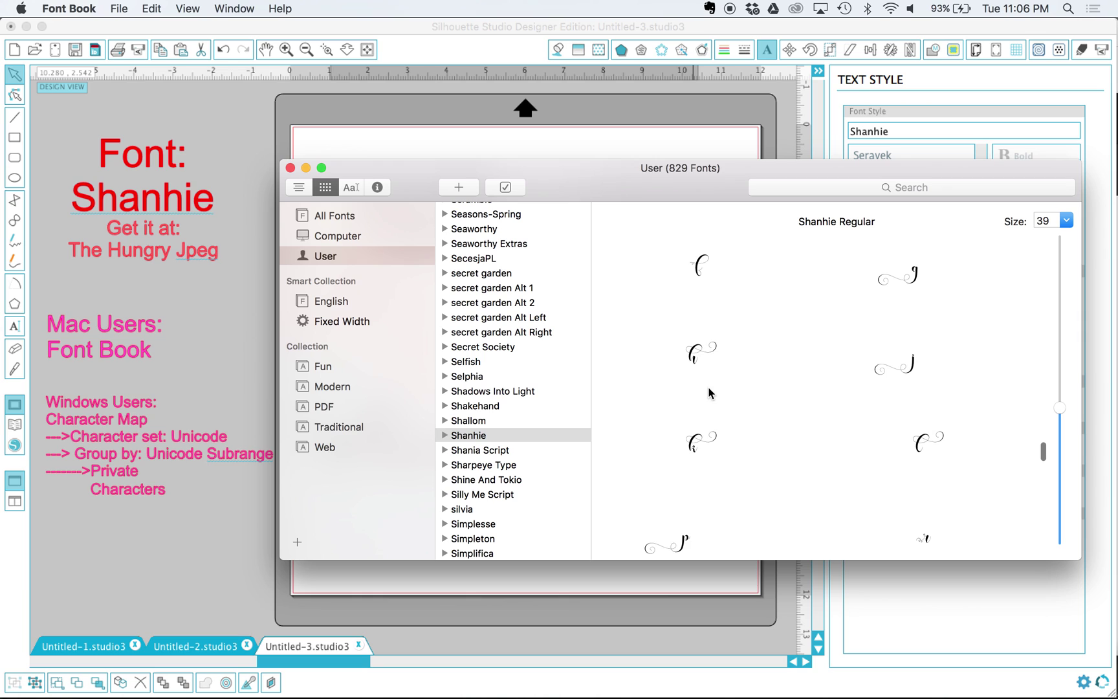
scroll(710, 393, up, 2)
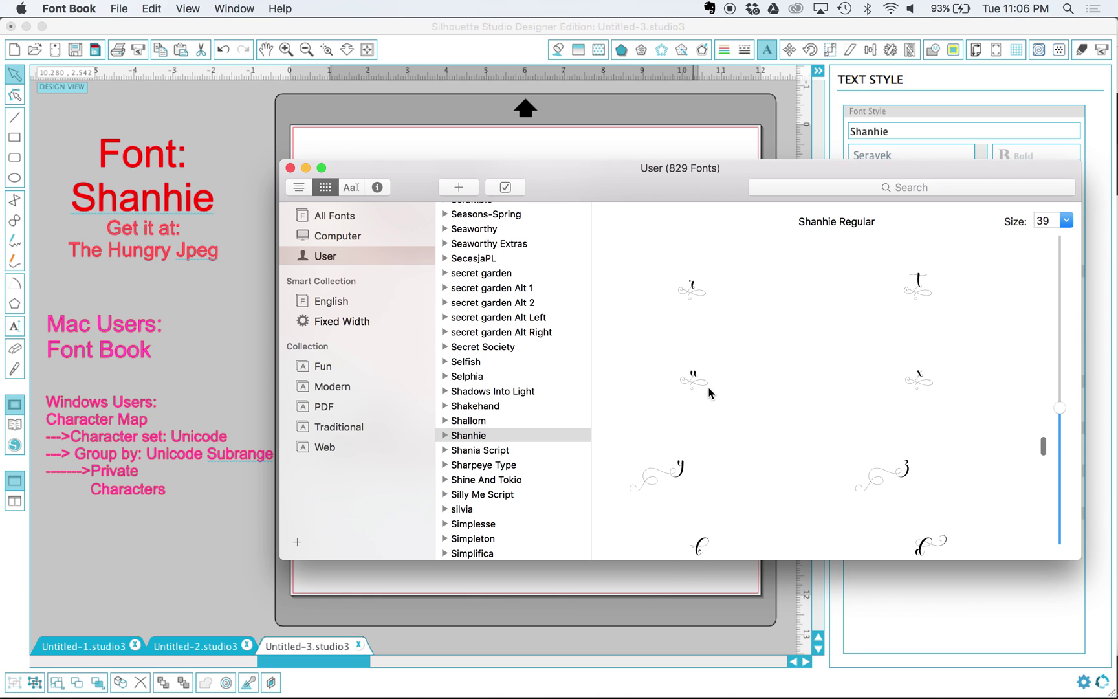
scroll(709, 393, up, 2)
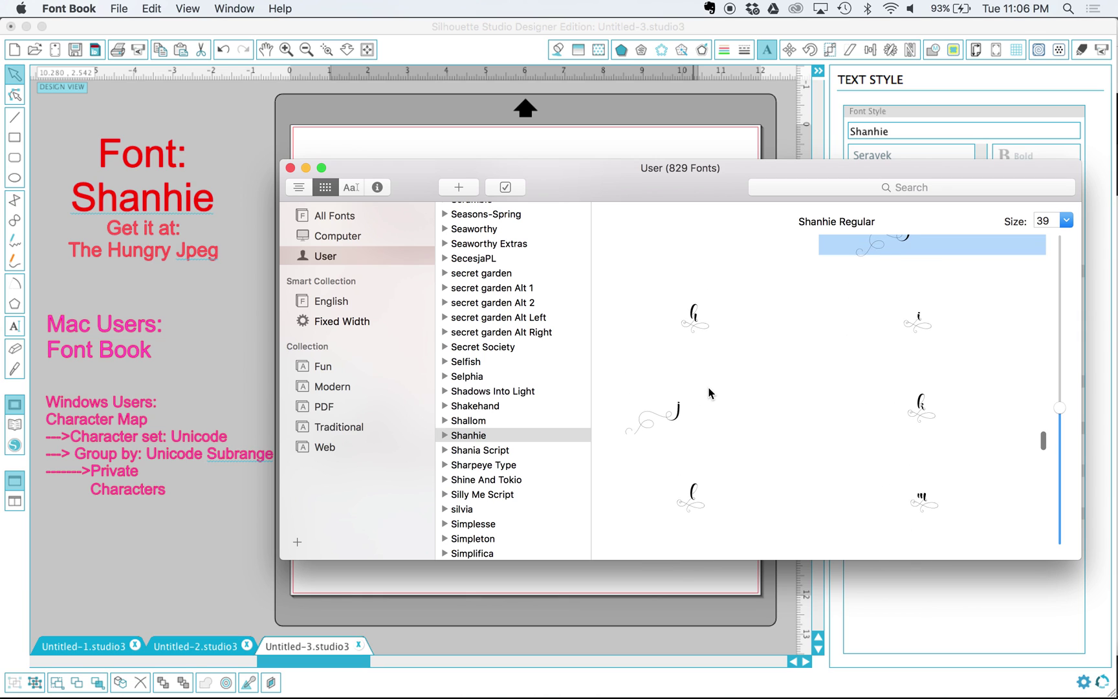
scroll(710, 392, up, 2)
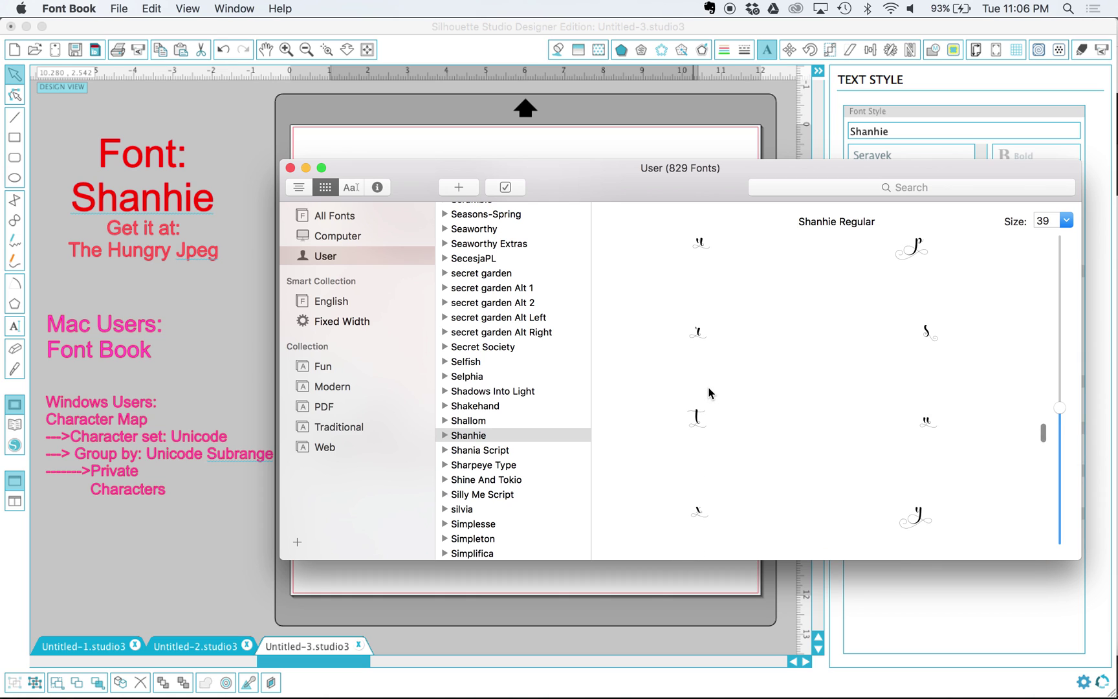
click(930, 334)
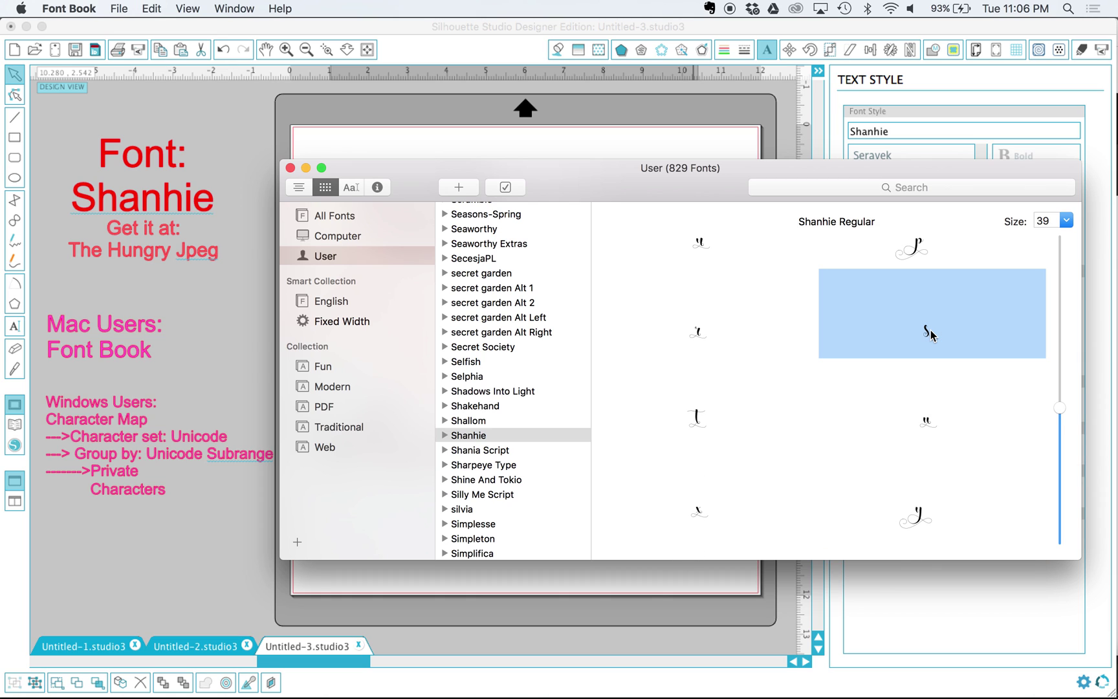
click(496, 122)
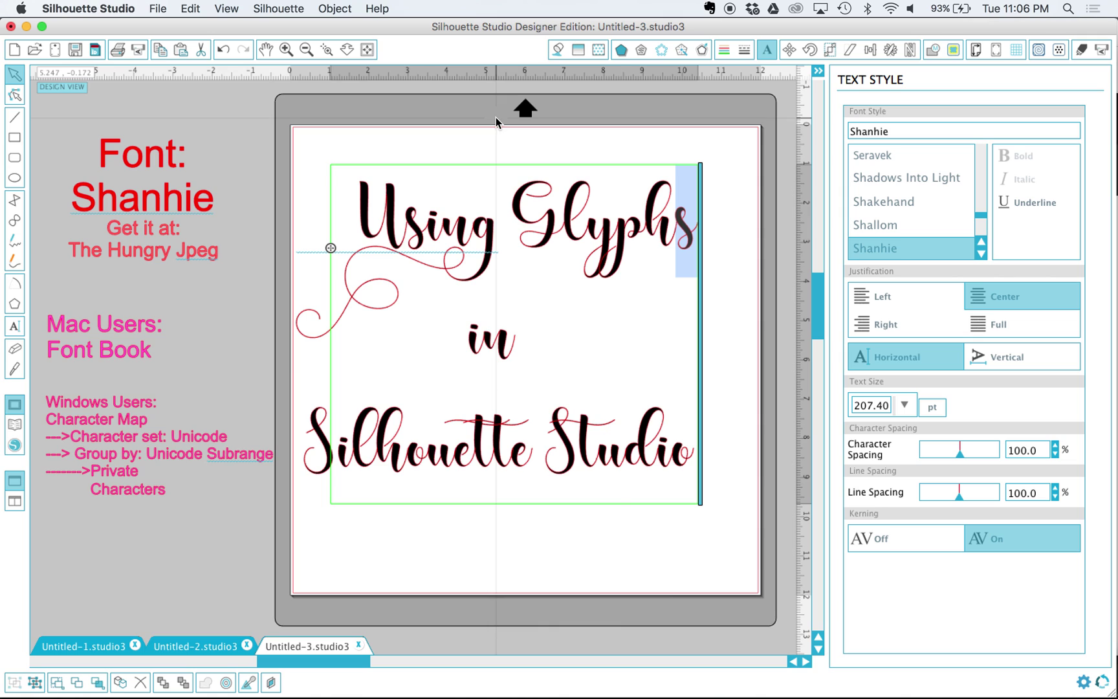
key(super+v)
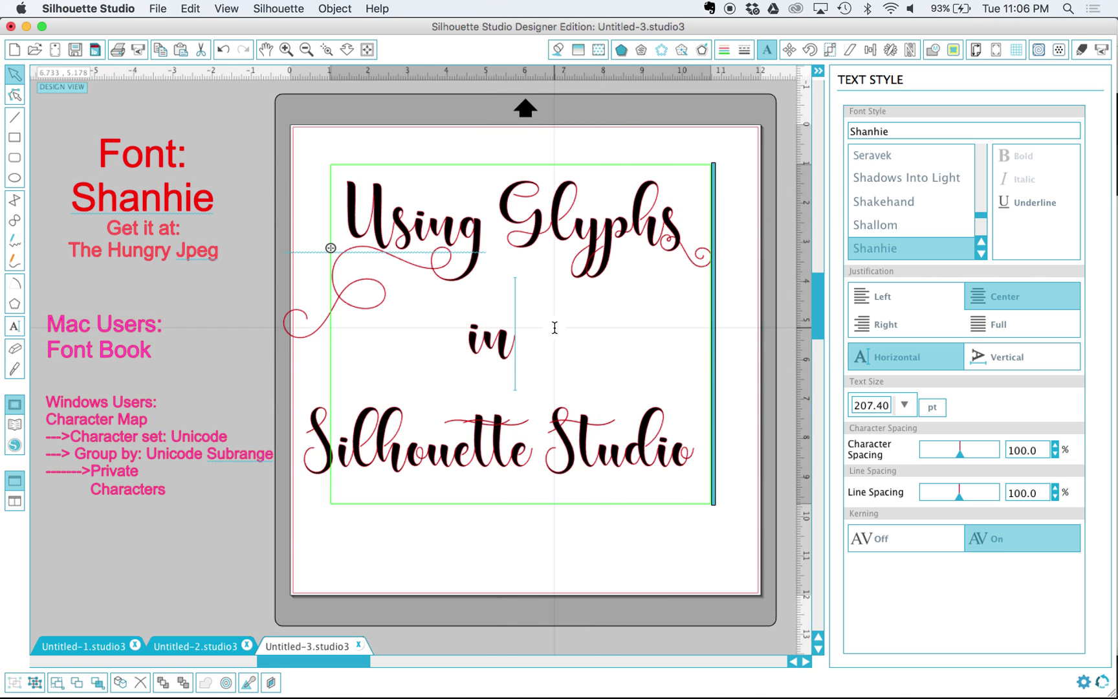
Replace the n of "in" with the Shanhie n glyph that ends in a raised curl, copied from Font Book
click(518, 346)
drag(519, 346, 493, 345)
key(super+Tab)
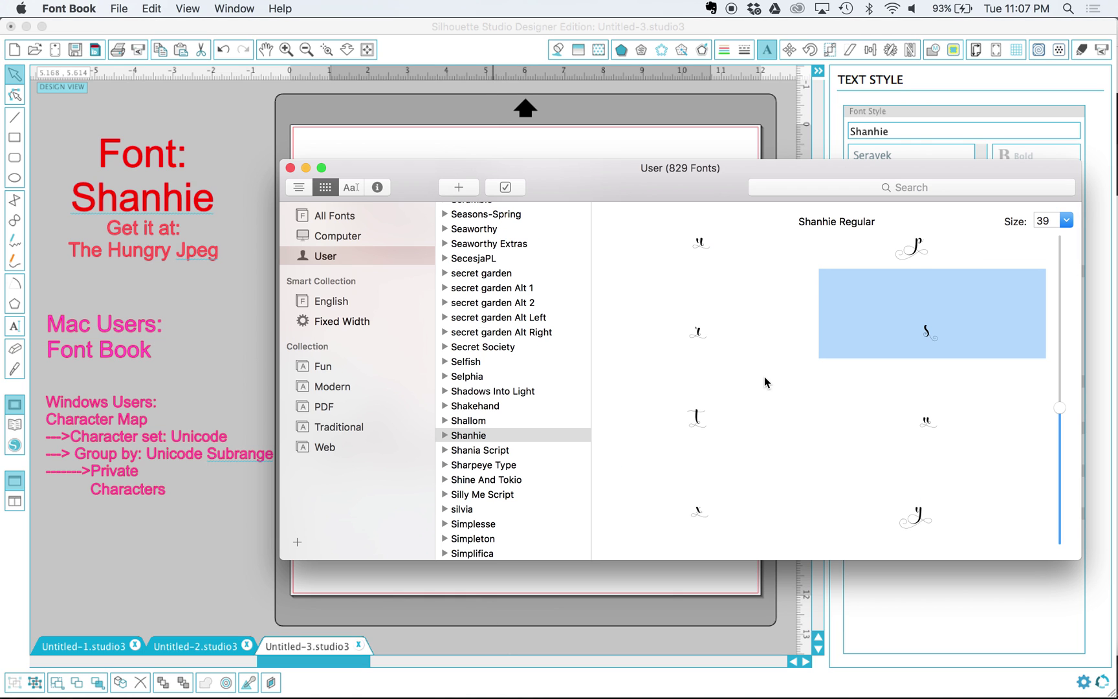
scroll(764, 382, up, 5)
scroll(764, 382, up, 3)
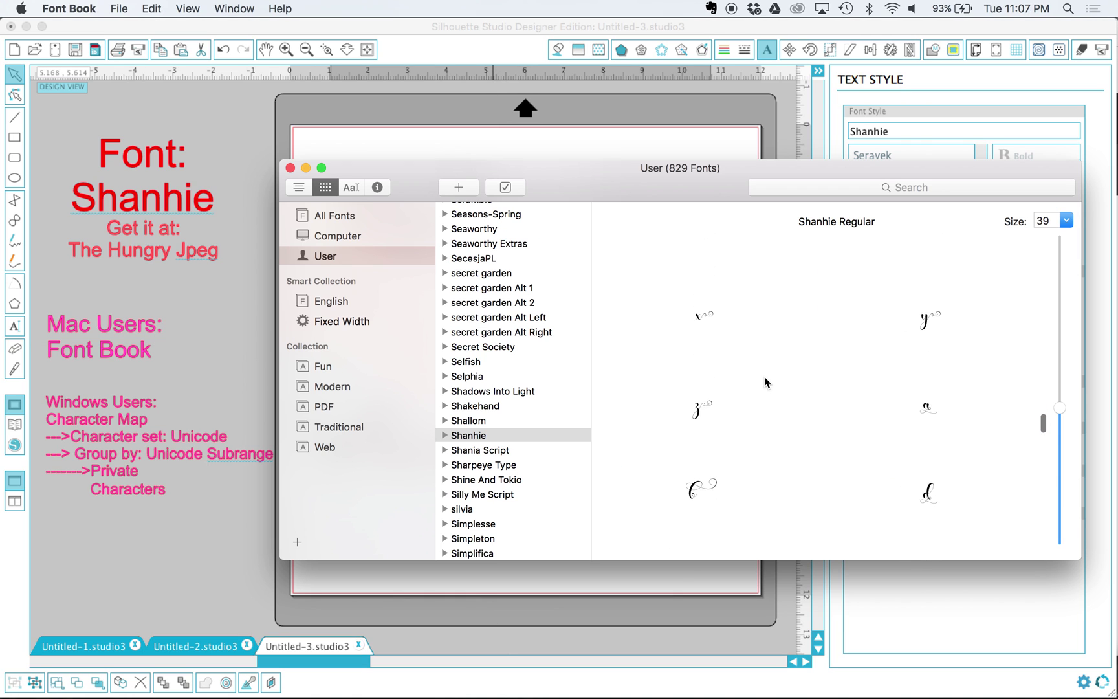
scroll(764, 381, up, 3)
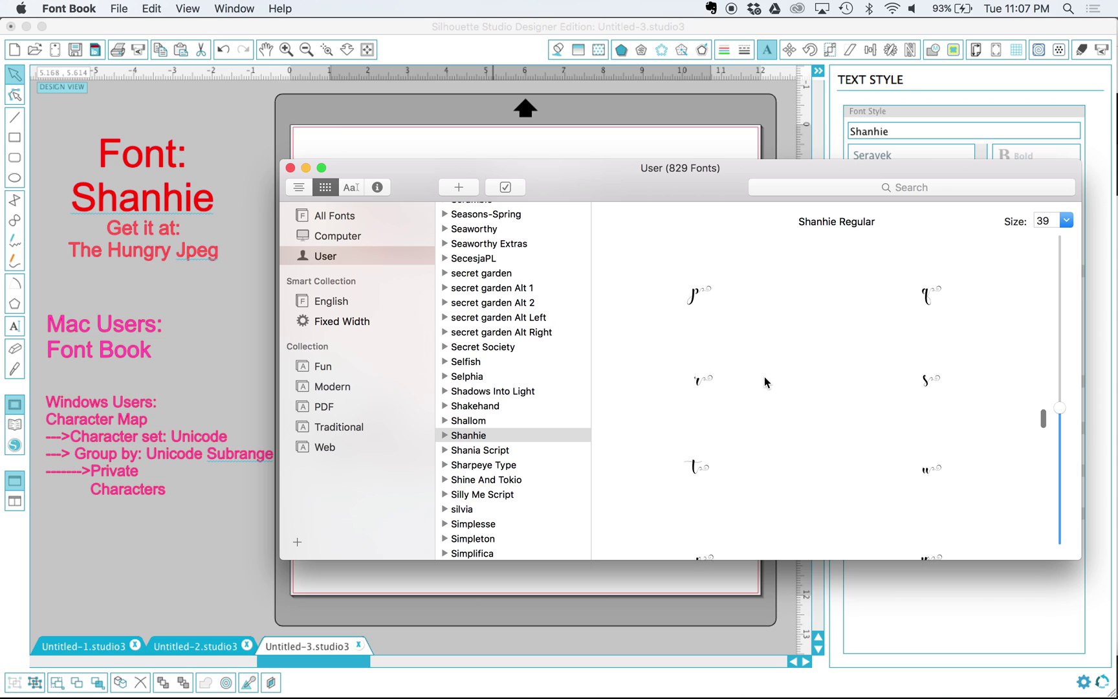
scroll(764, 377, up, 3)
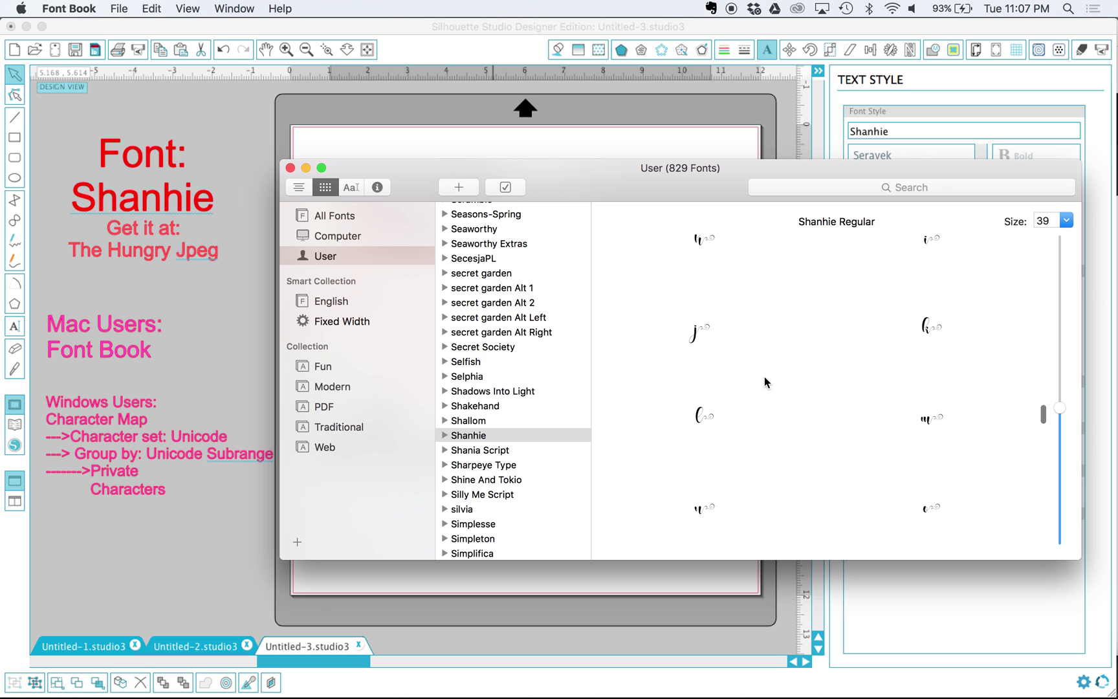
click(702, 516)
key(super+c)
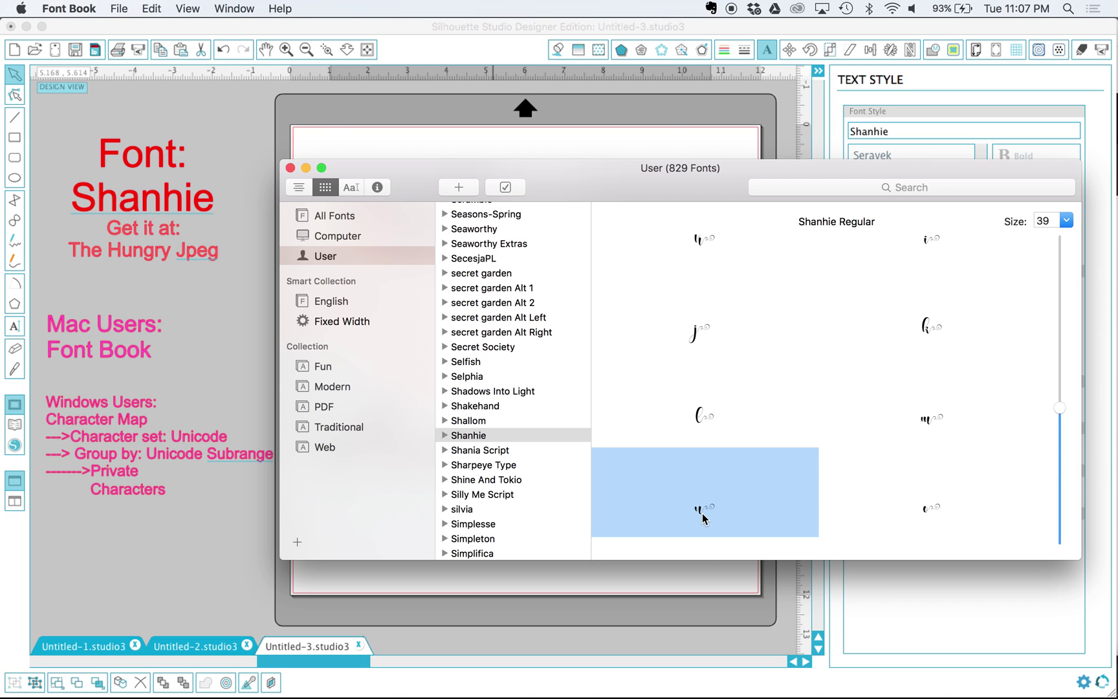
key(super+Tab)
key(super+v)
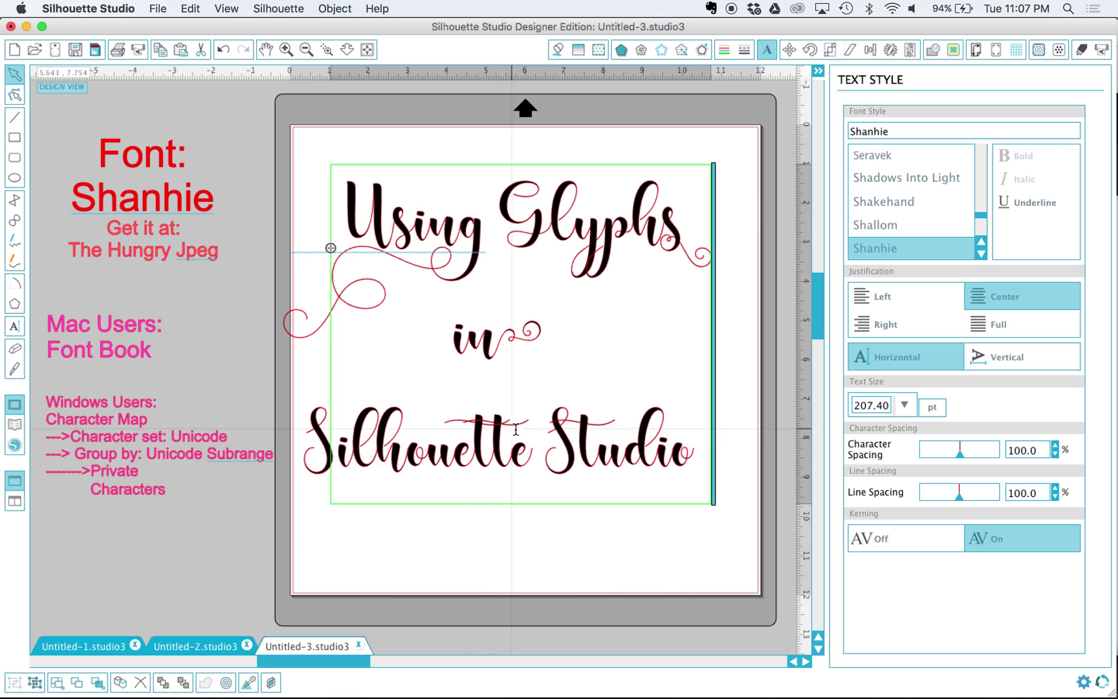
Select the double t of "Silhouette" in the text block and look through the Shanhie glyphs in Font Book for a joined tt
drag(443, 430, 504, 436)
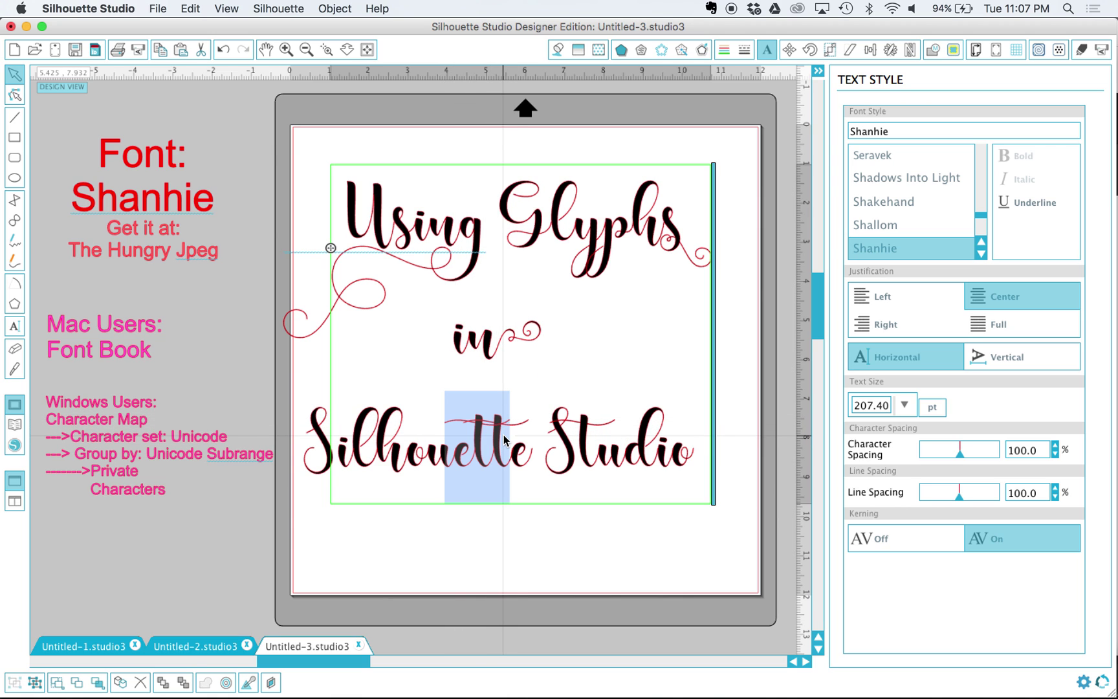
key(super+Tab)
scroll(766, 459, down, 3)
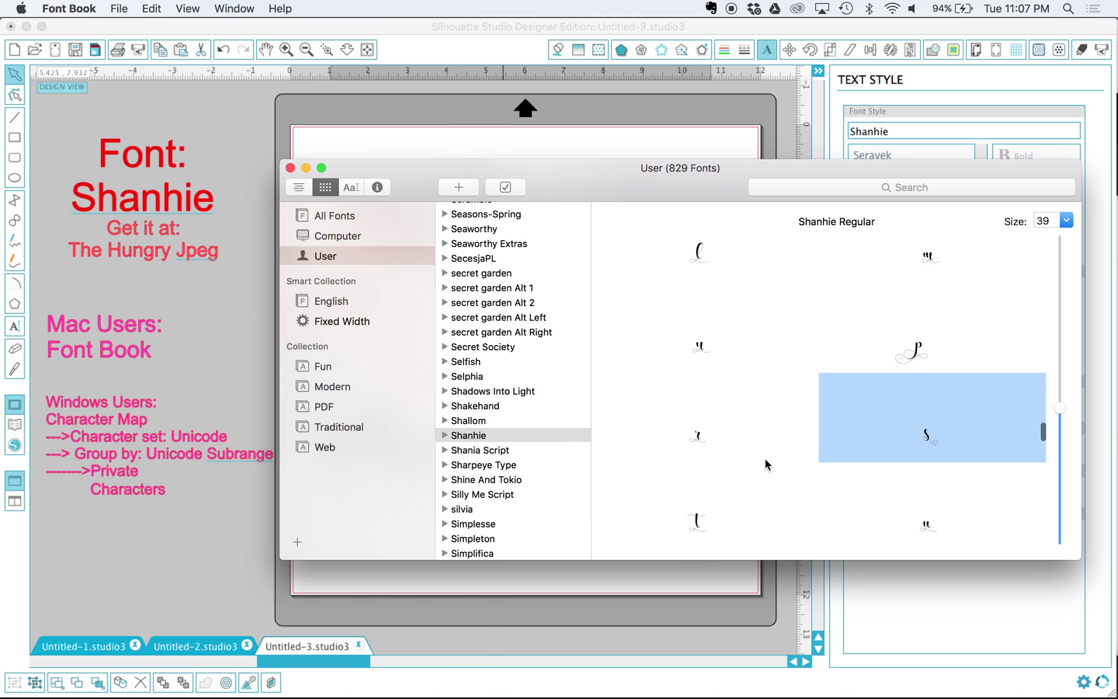
scroll(766, 459, down, 2)
scroll(765, 460, down, 5)
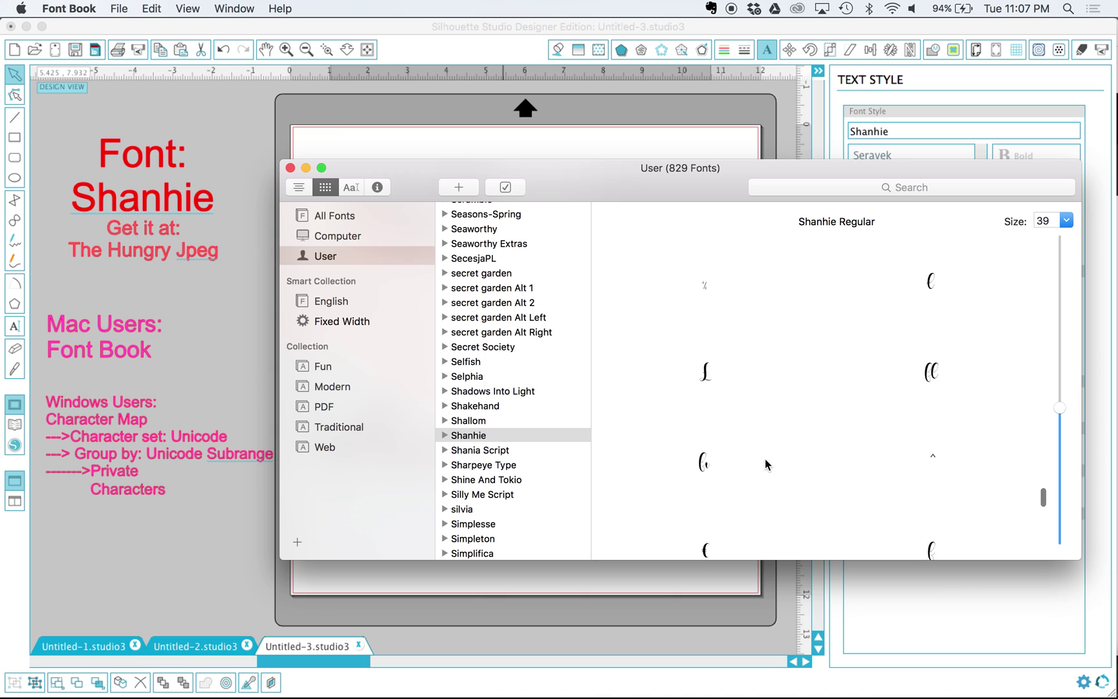
scroll(765, 459, down, 5)
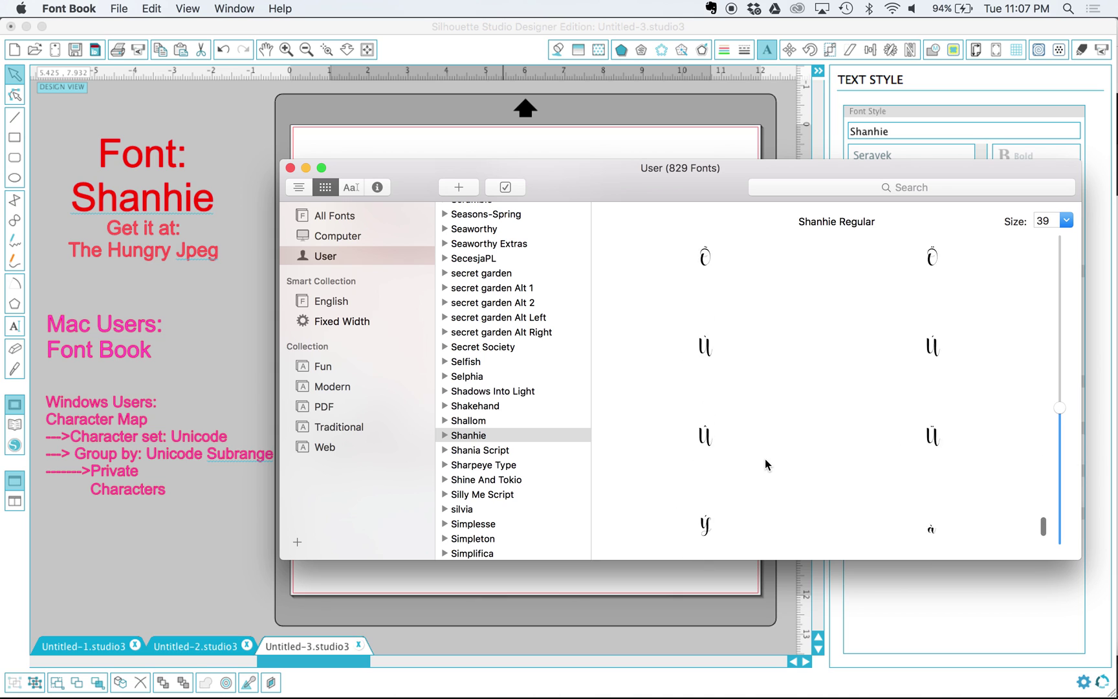
scroll(765, 458, up, 5)
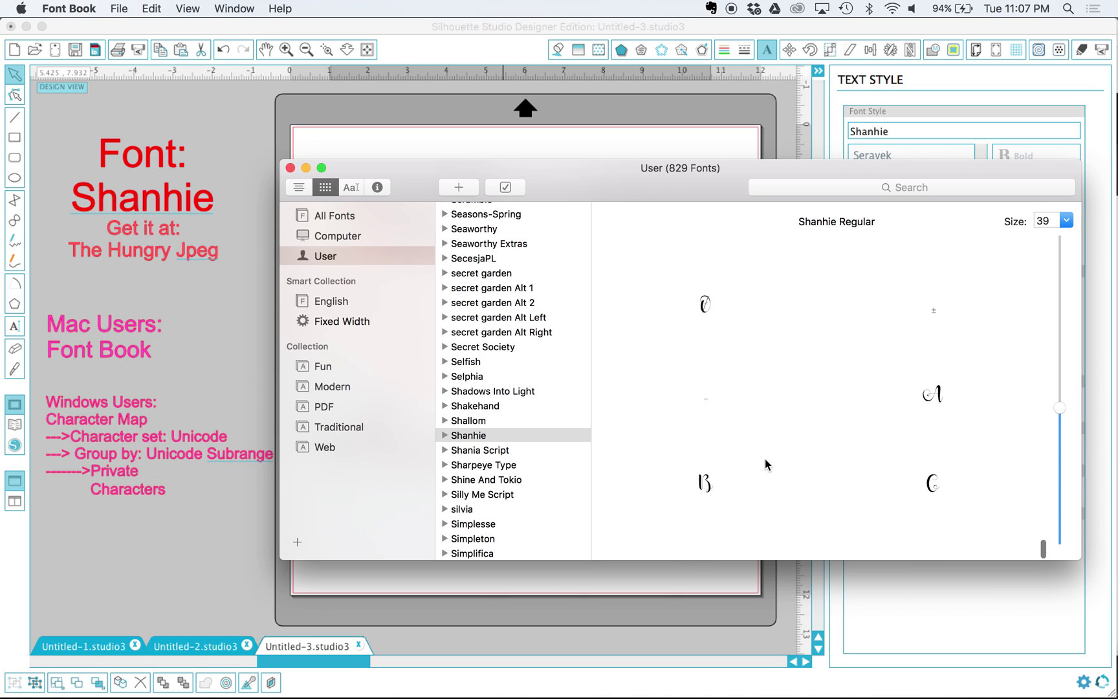
scroll(765, 458, up, 3)
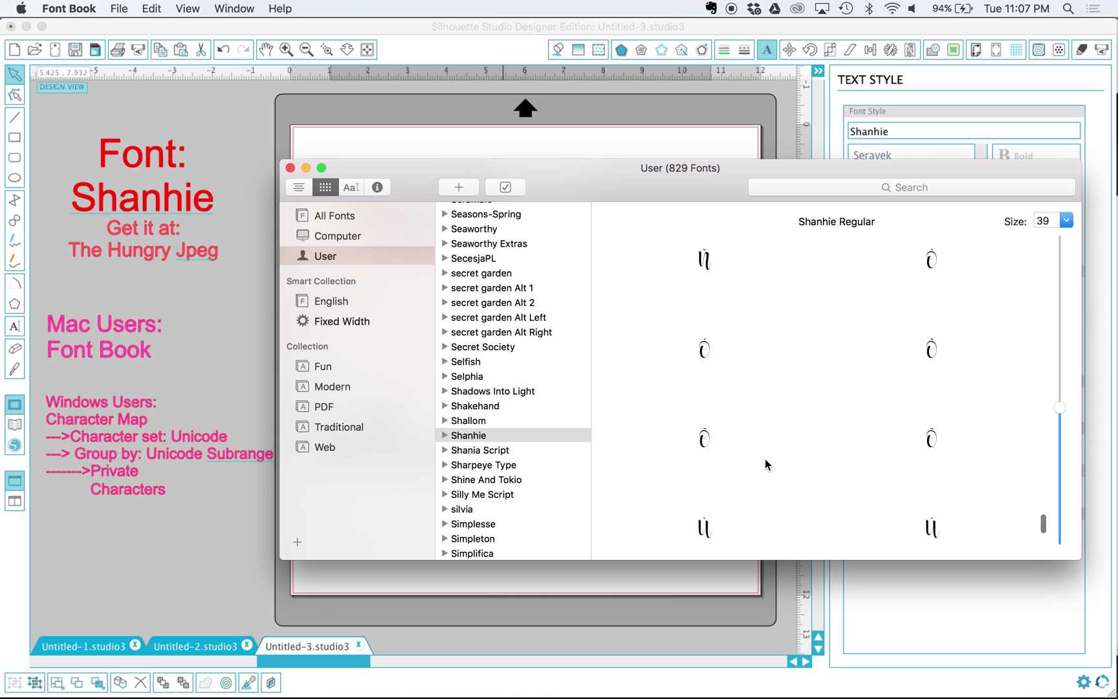
scroll(765, 458, up, 5)
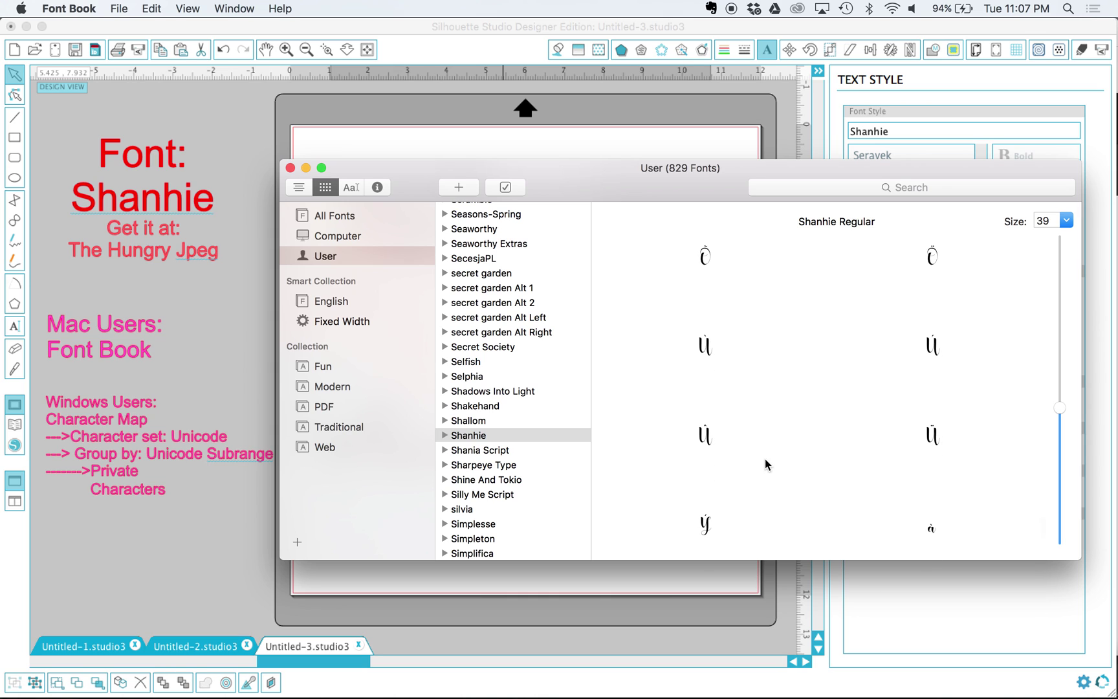
scroll(765, 459, up, 6)
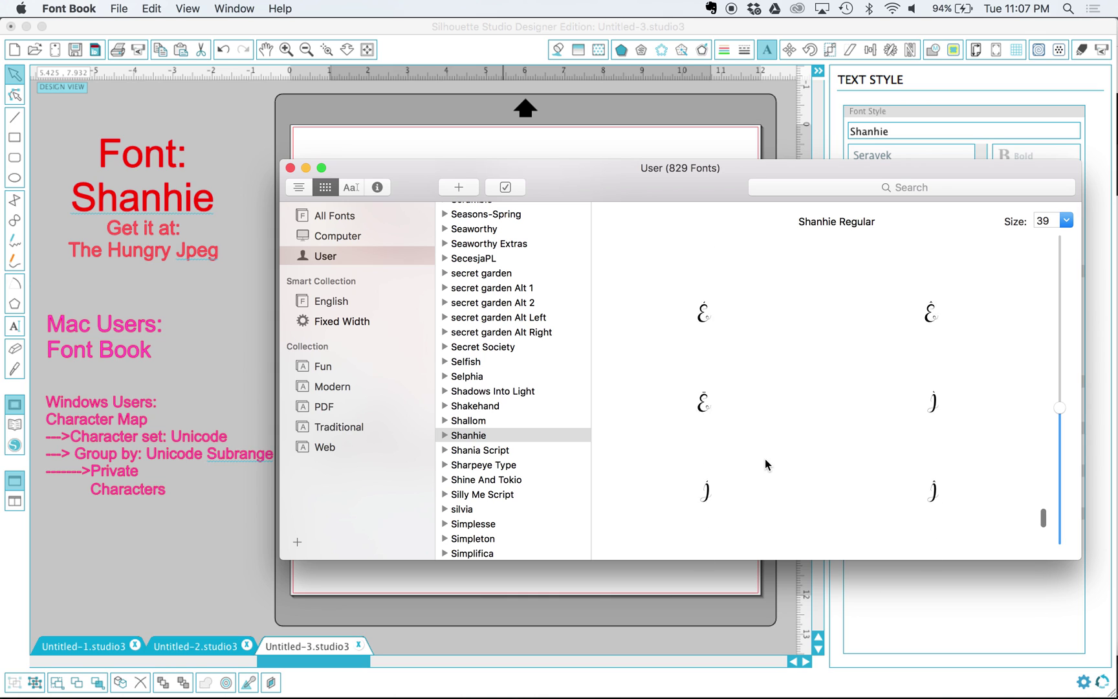
scroll(765, 459, up, 5)
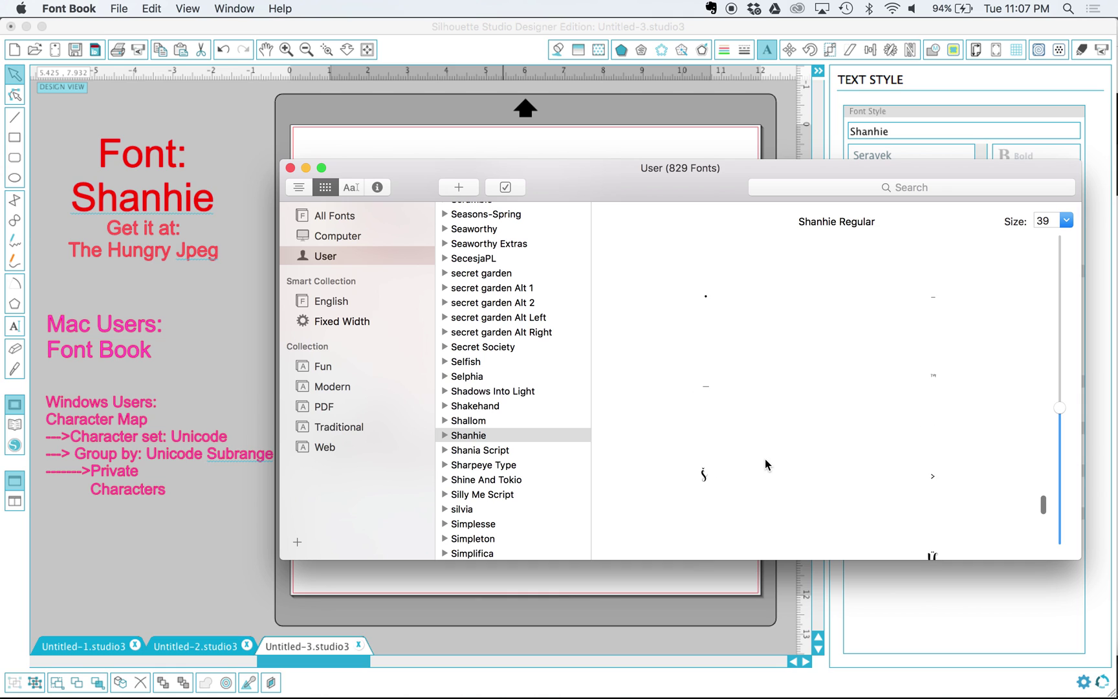
scroll(765, 459, up, 5)
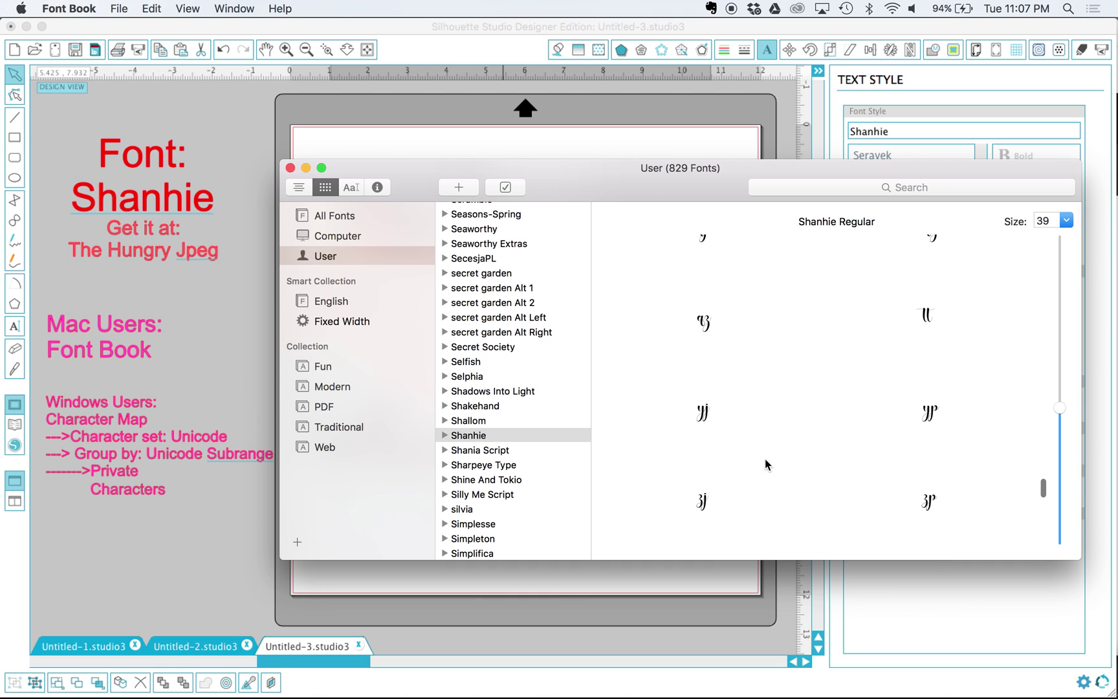
scroll(765, 464, up, 4)
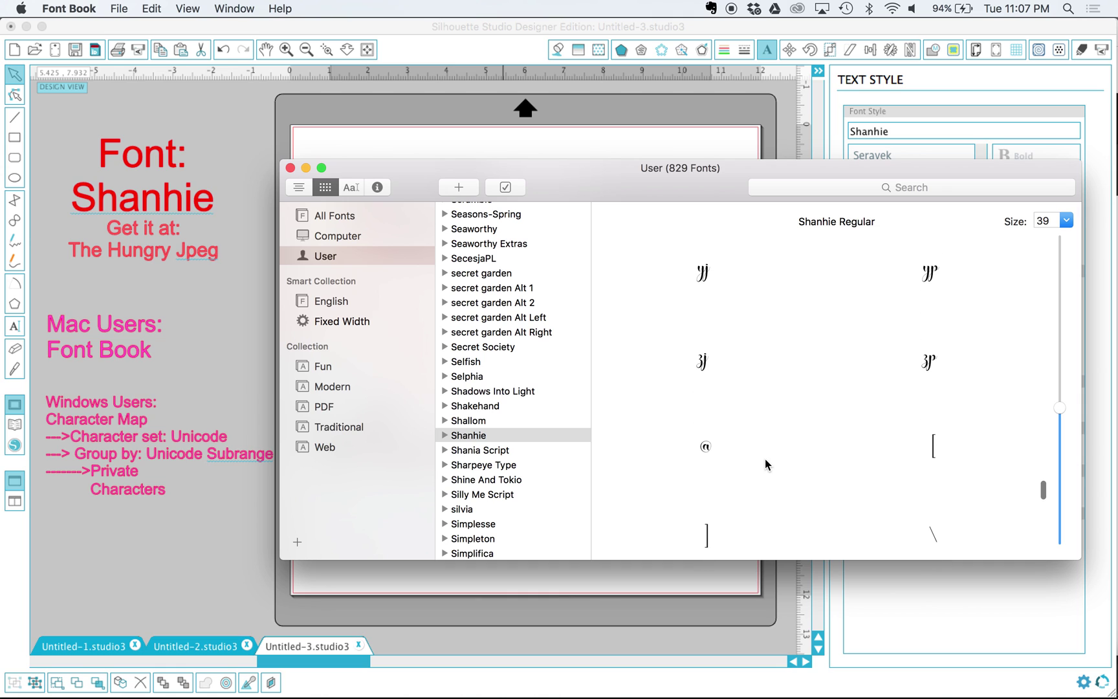
scroll(765, 459, up, 4)
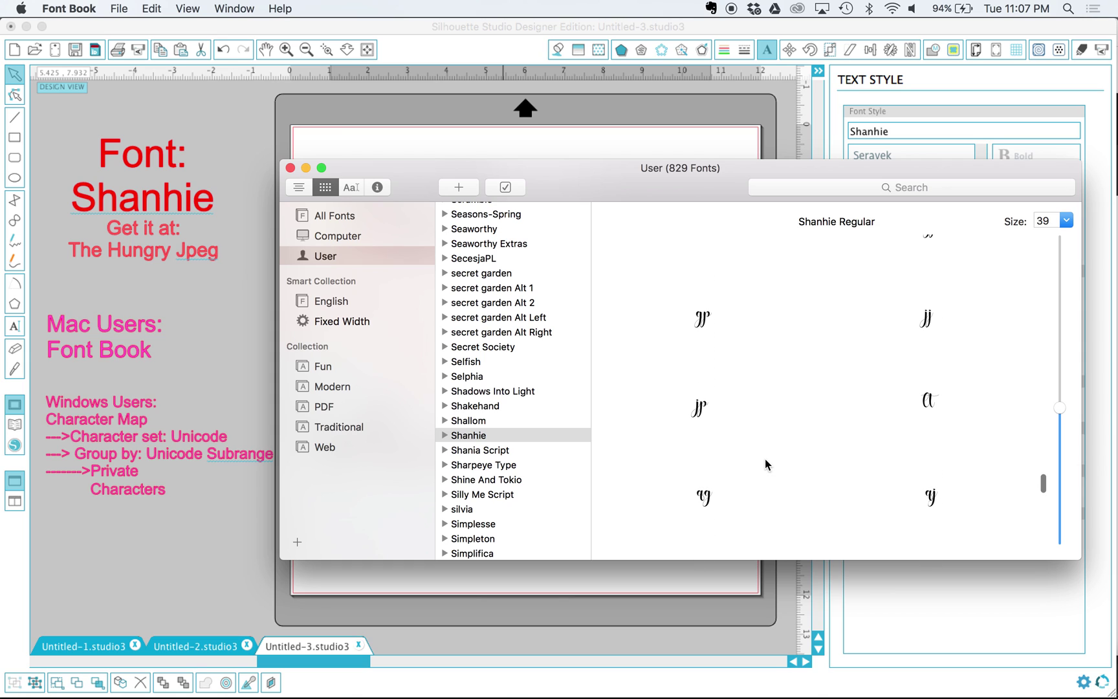
scroll(765, 461, up, 4)
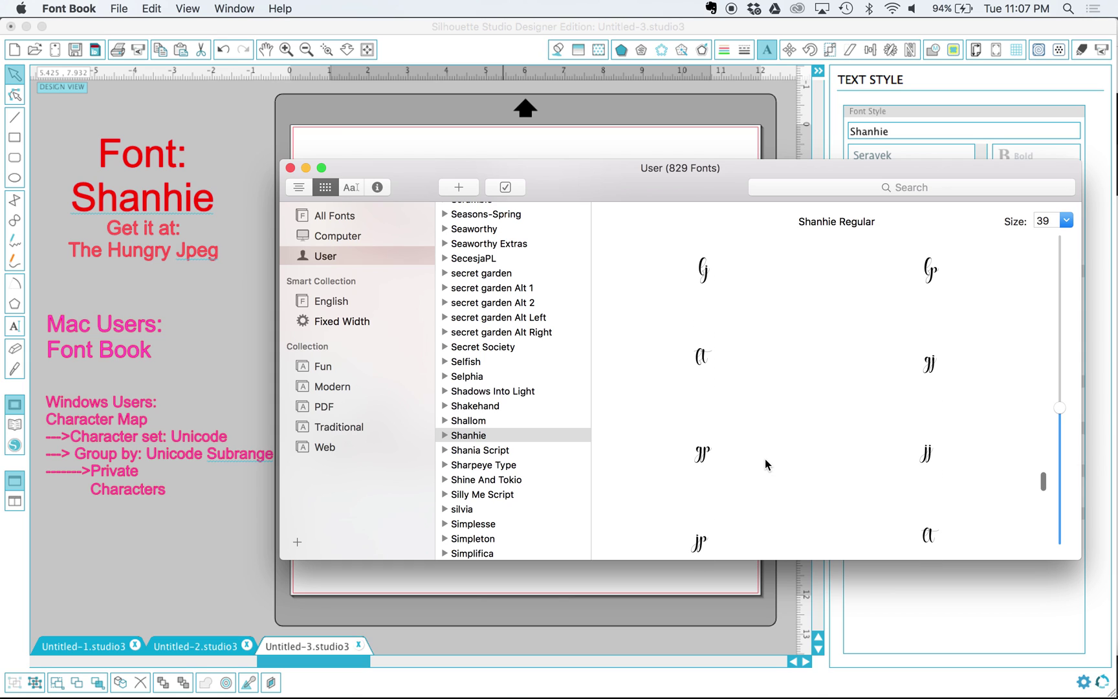
Replace the double t of "Silhouette" with the joined tt Shanhie glyph with a shared crossbar, copied from Font Book
scroll(765, 460, down, 5)
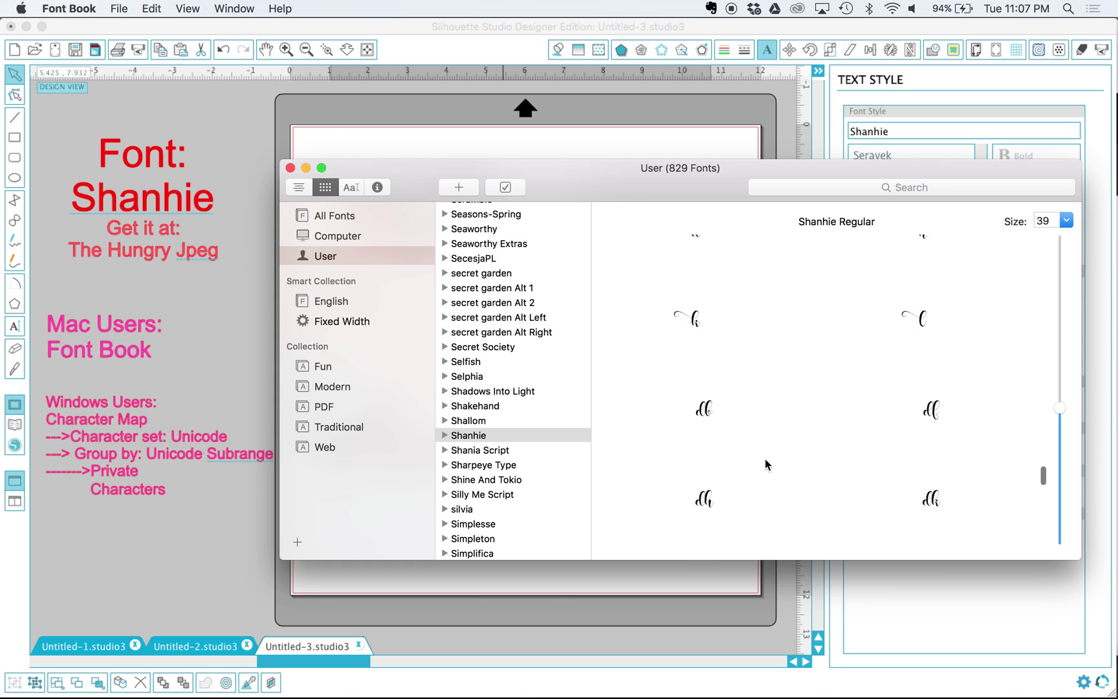
scroll(765, 459, down, 3)
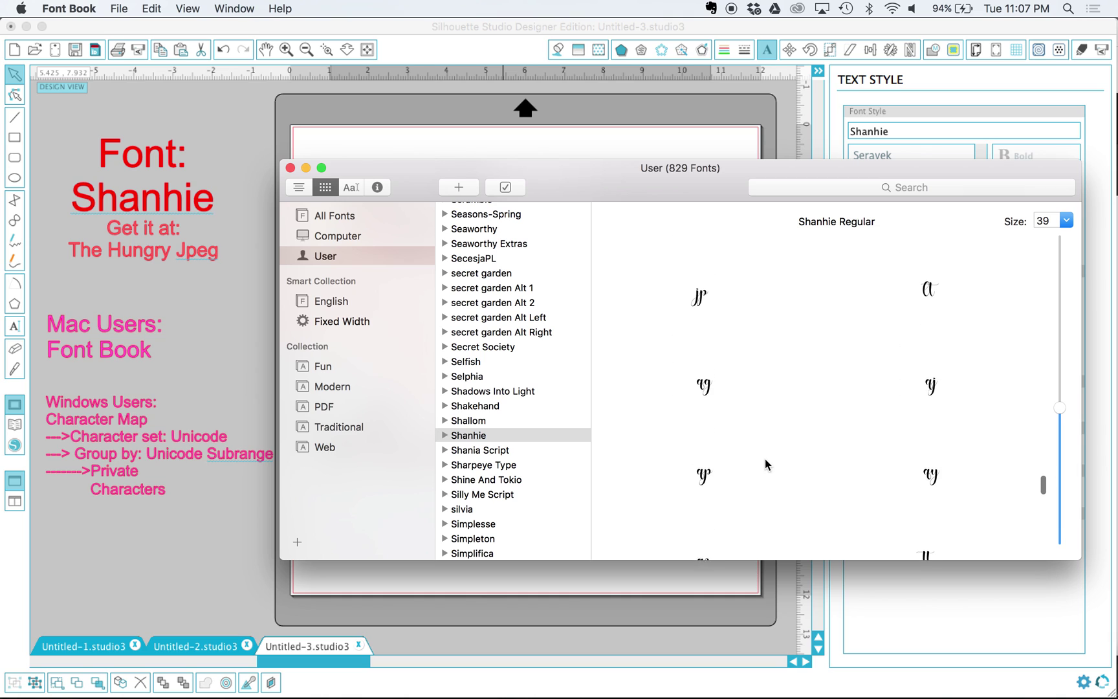
scroll(765, 458, down, 3)
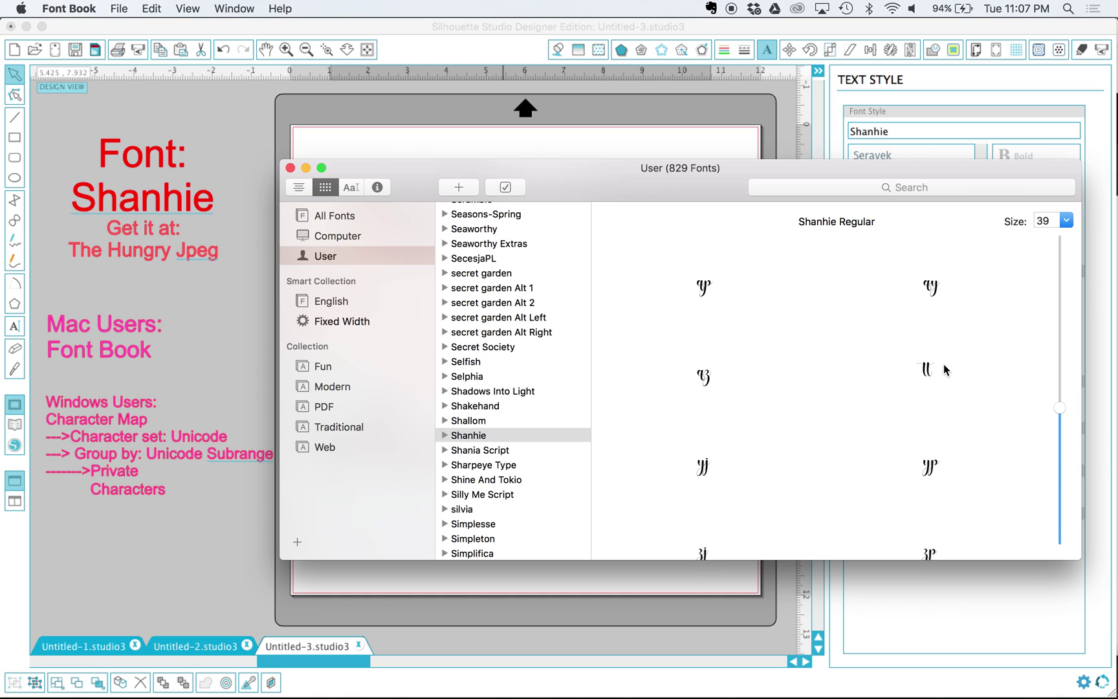
click(929, 369)
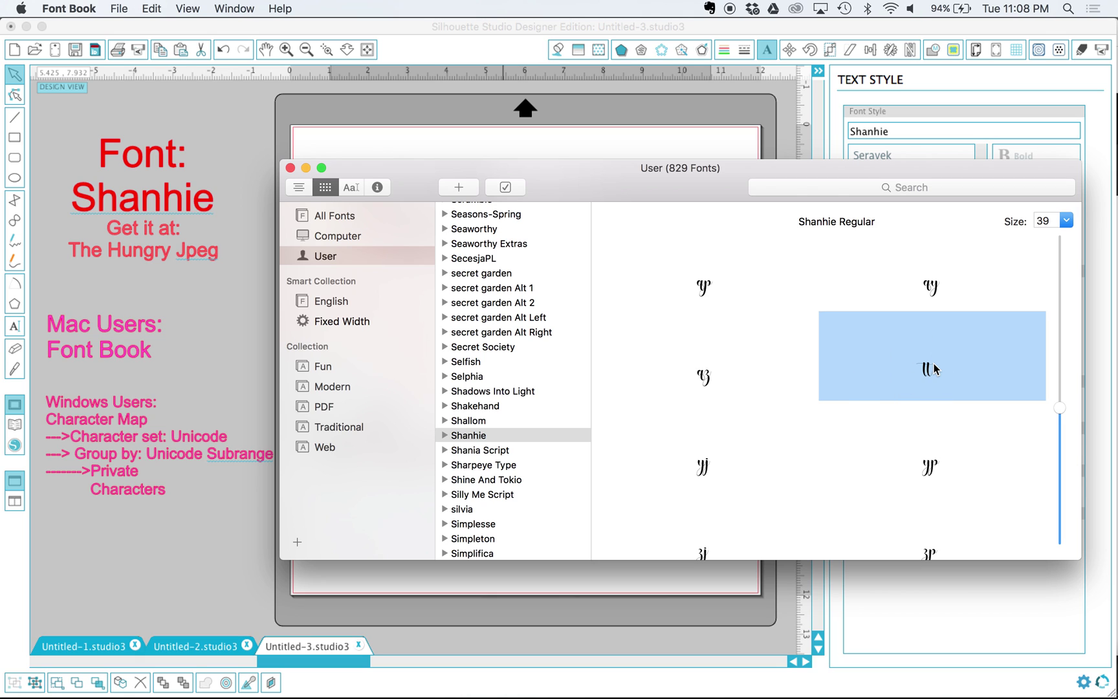
click(341, 597)
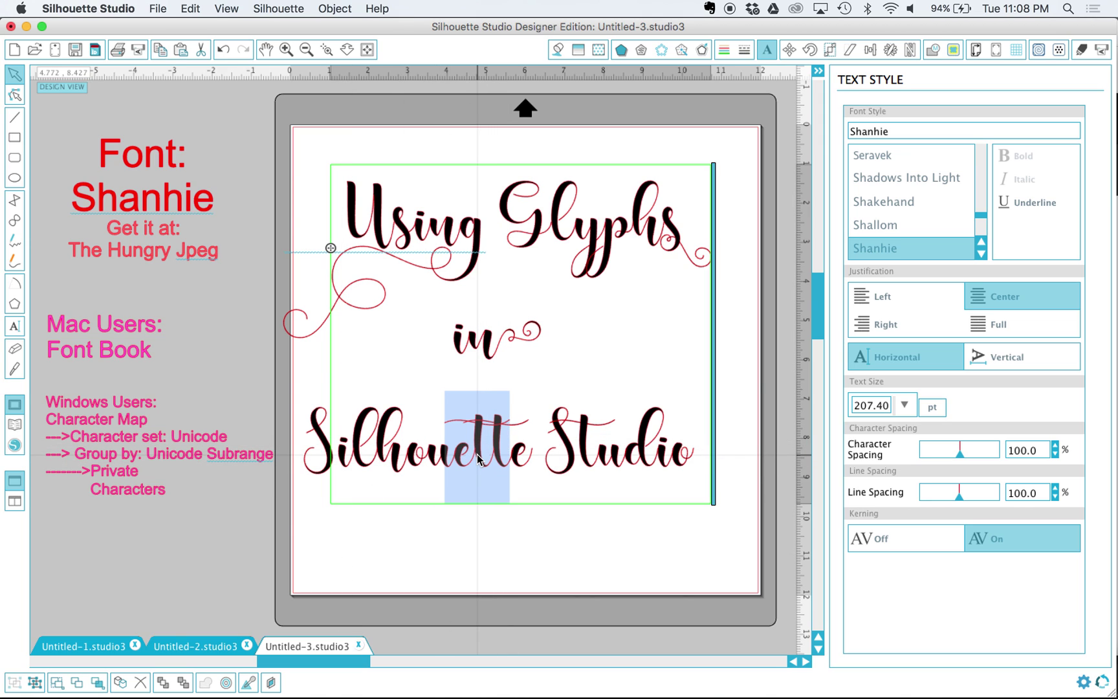
key(super+v)
key(BackSpace)
key(BackSpace)
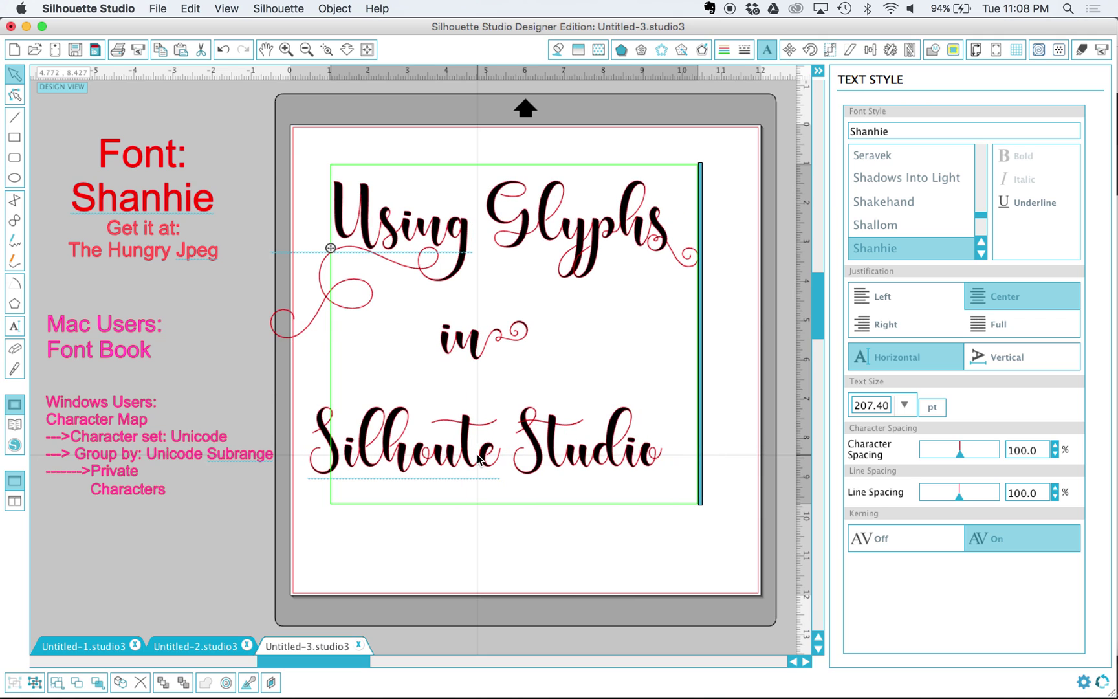
key(BackSpace)
key(super+v)
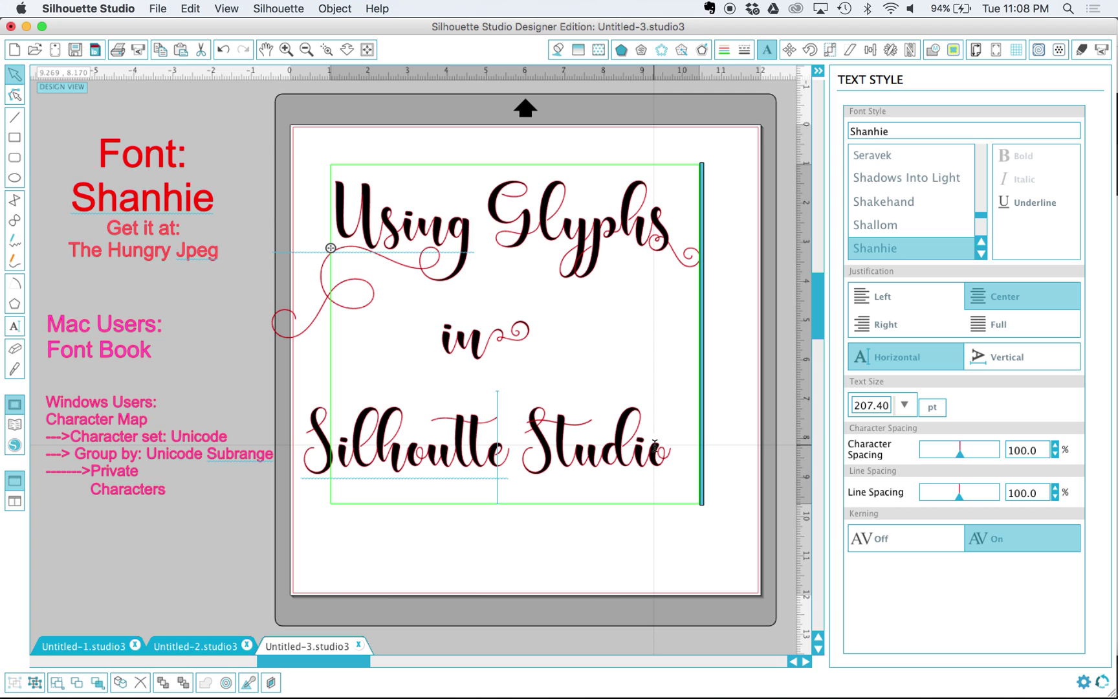
Replace the u of "Studio" with the Shanhie u glyph that has a looping flourish beneath it, copied from Font Book
key(super+Tab)
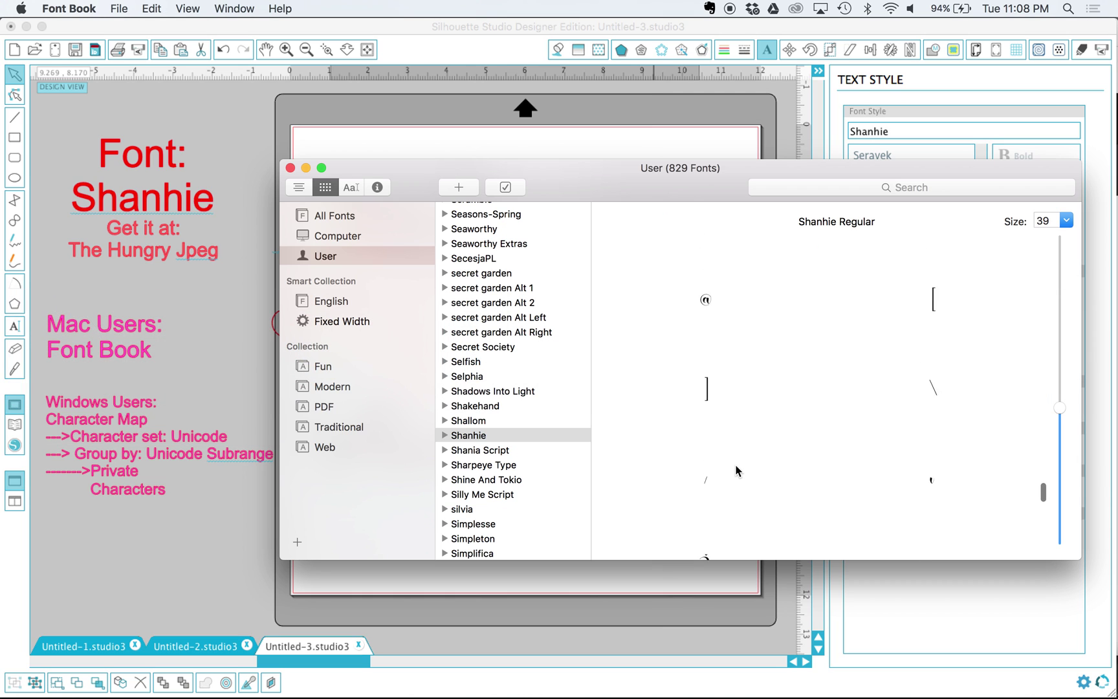
scroll(737, 470, up, 5)
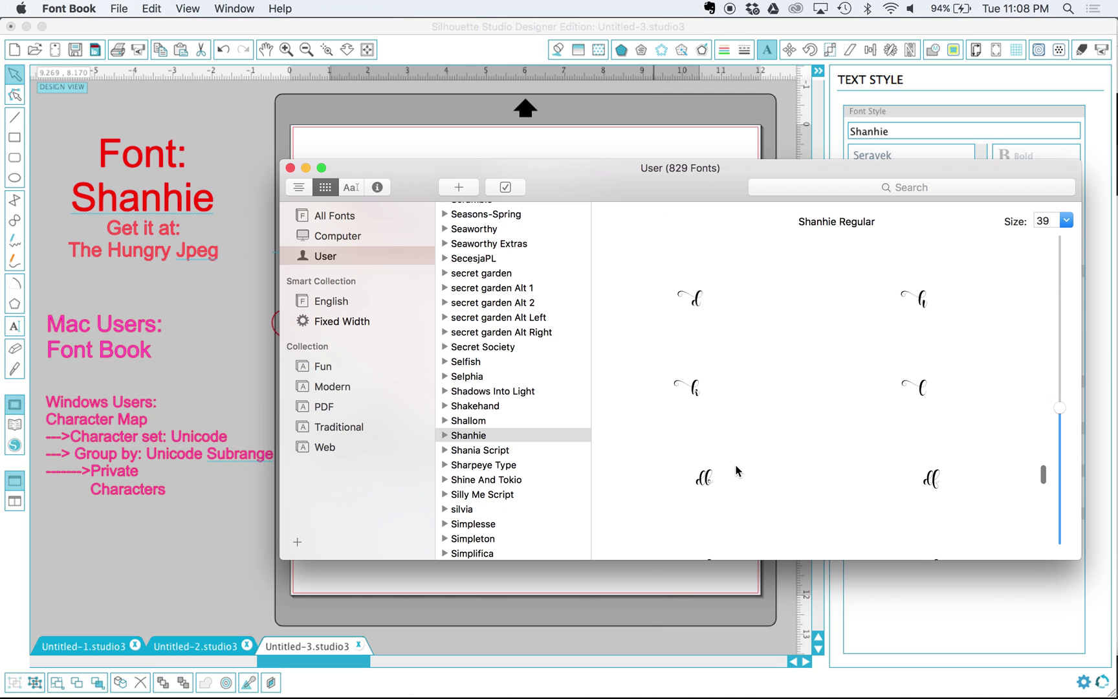
scroll(736, 471, up, 3)
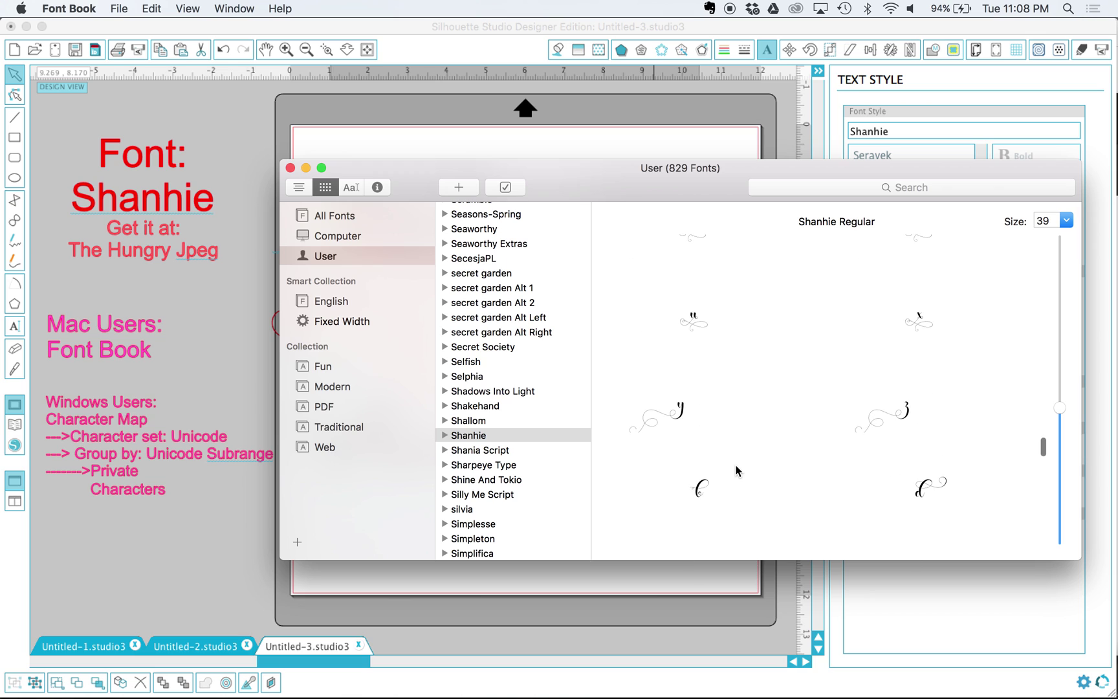
scroll(736, 470, down, 3)
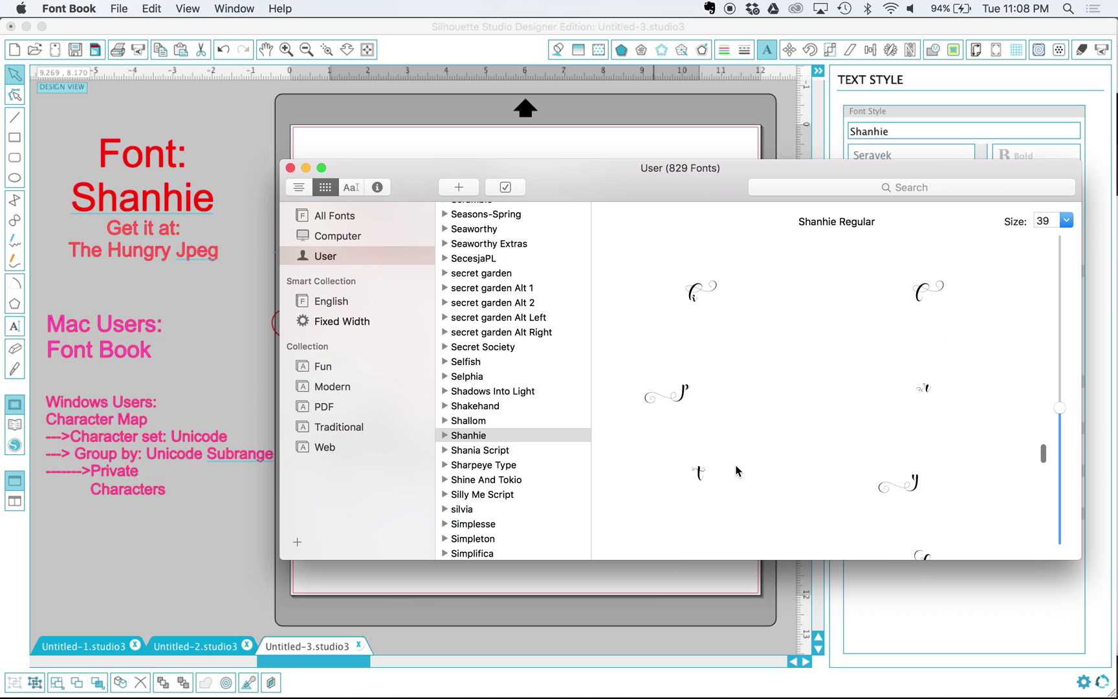
scroll(736, 470, up, 4)
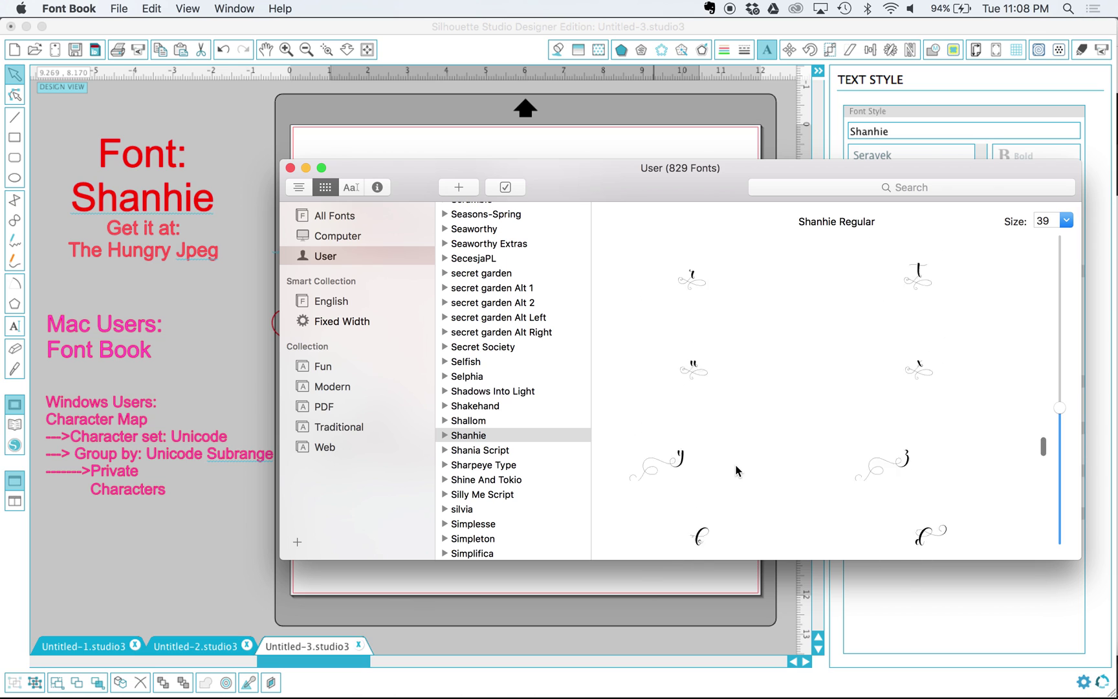
click(694, 473)
key(super+c)
key(super+Tab)
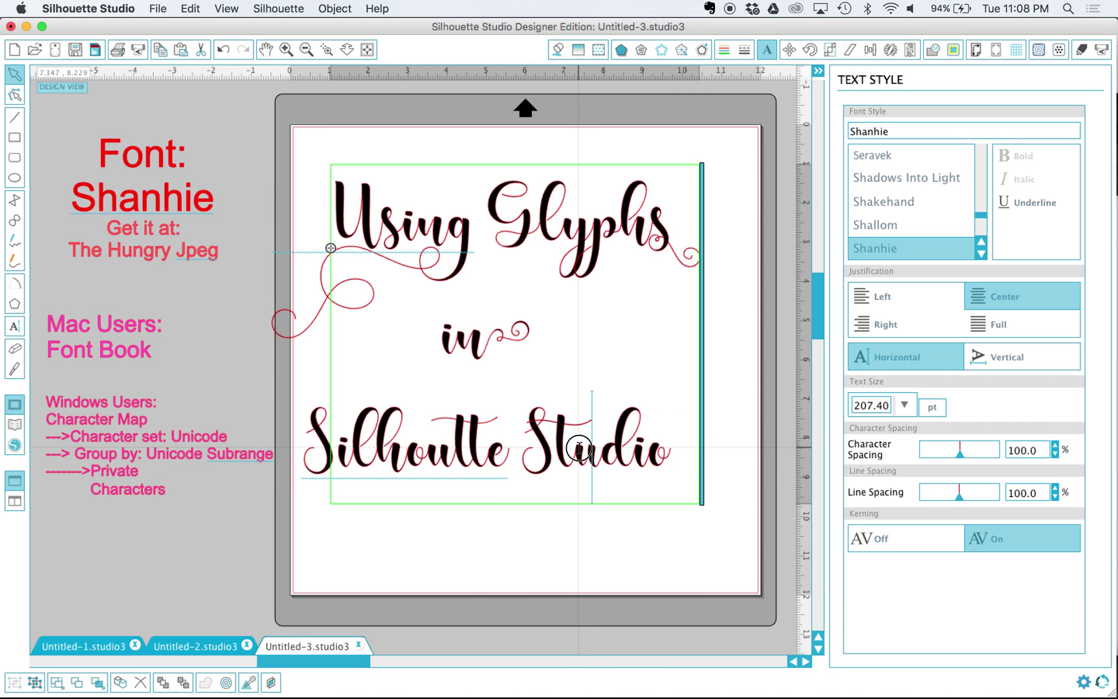
drag(610, 452, 581, 453)
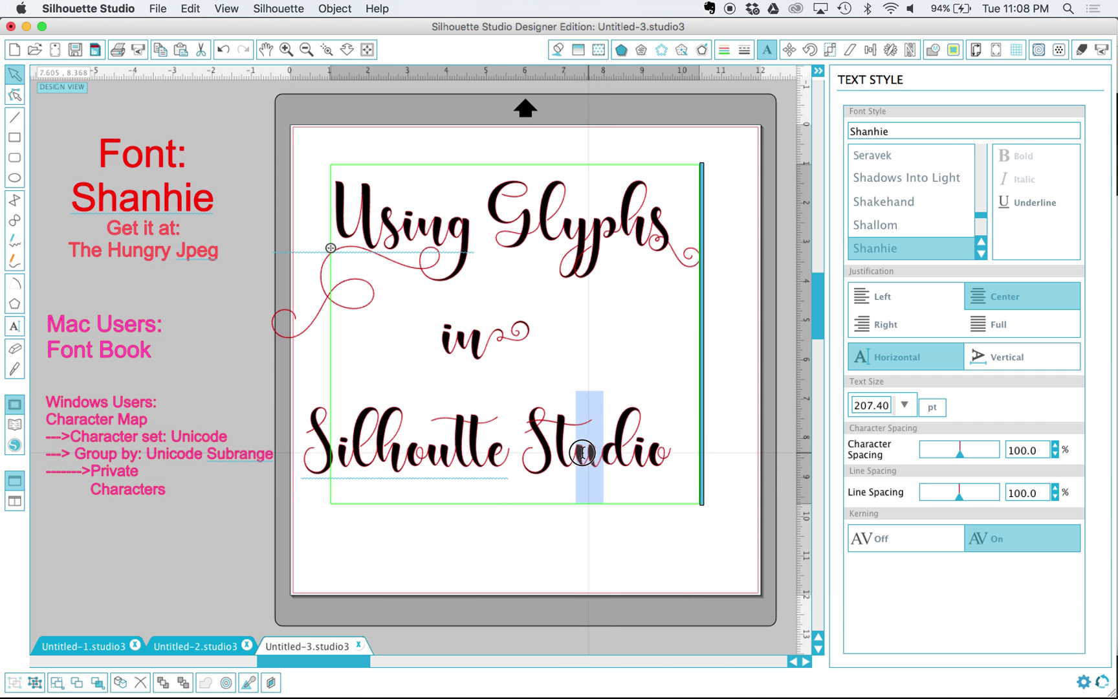
key(super+v)
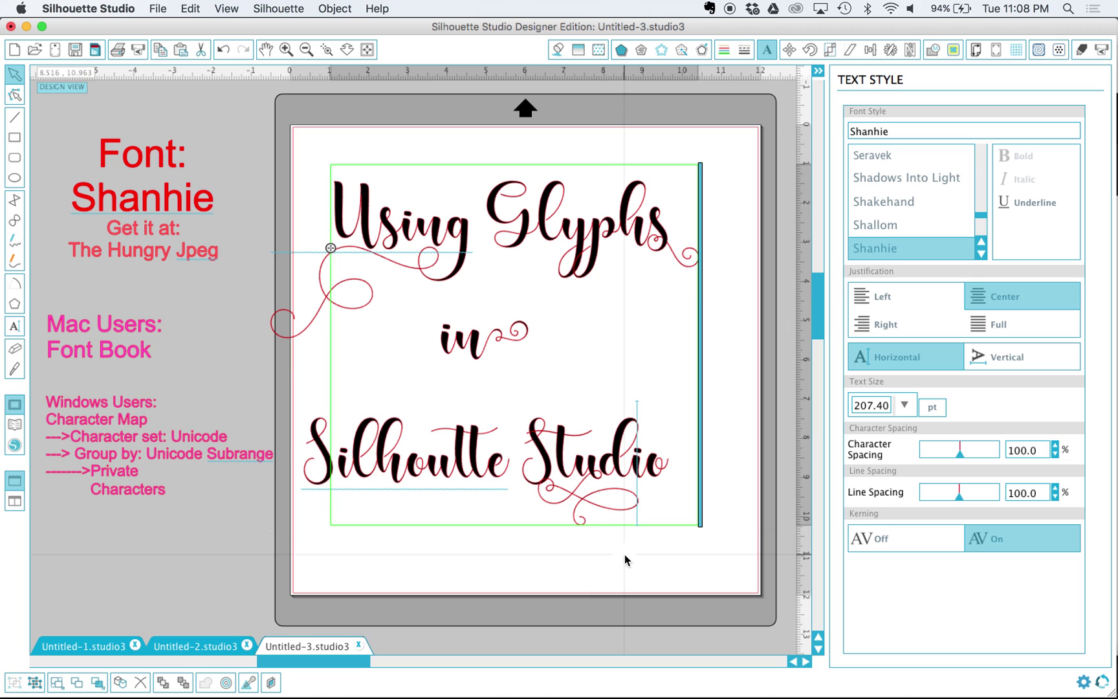